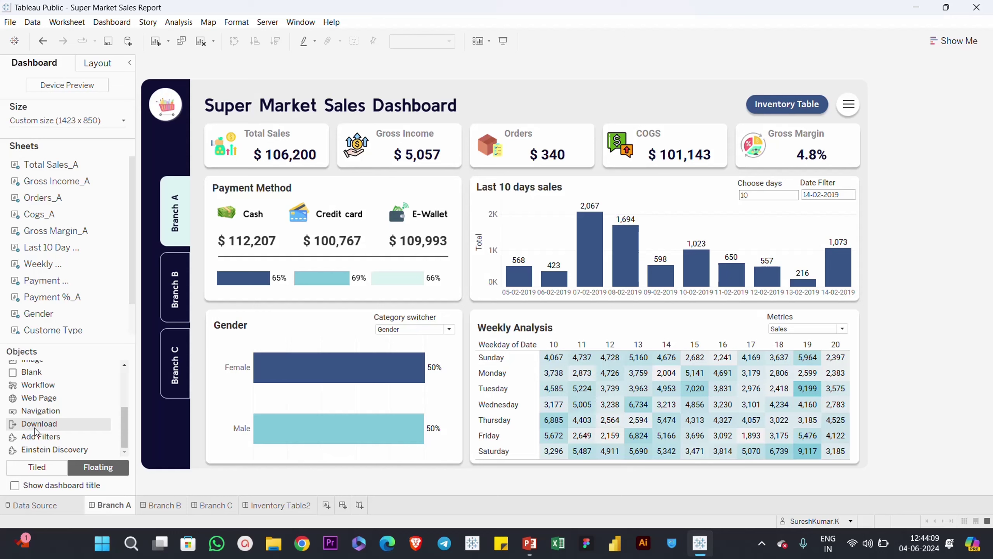
# Step: Place a floating Download object in the Branch A dashboard header, just beside the Inventory Table button
pyautogui.click(35, 425)
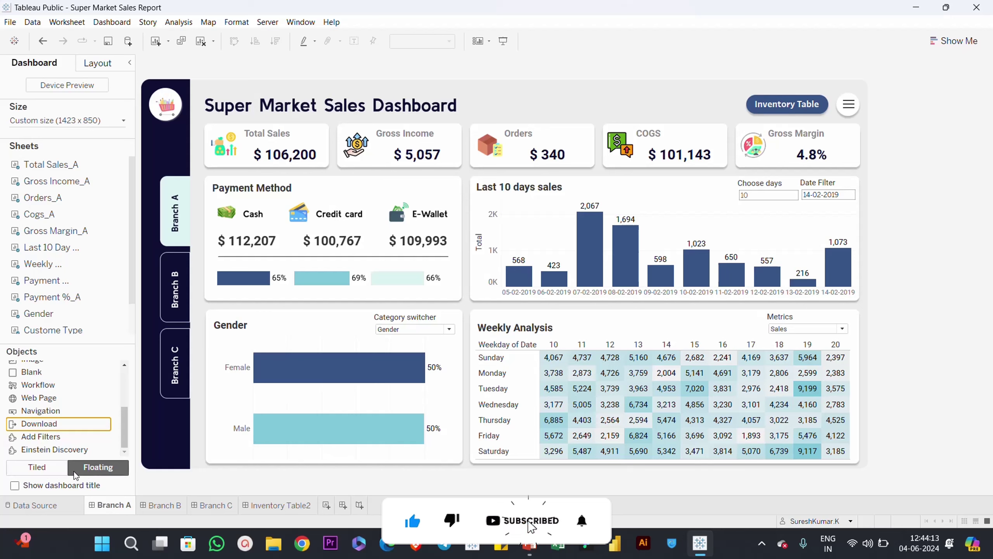
pyautogui.moveTo(37, 426); pyautogui.dragTo(650, 95)
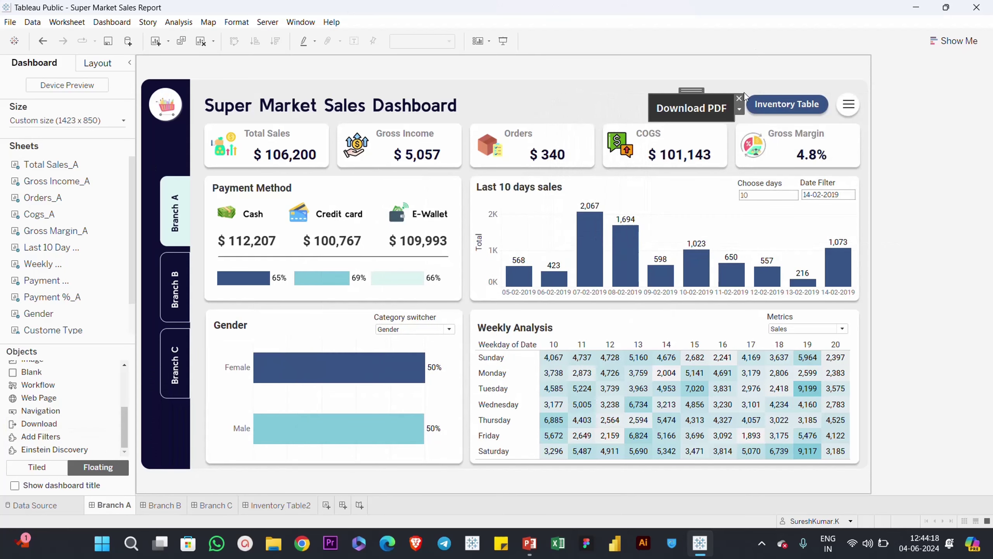
pyautogui.click(697, 85)
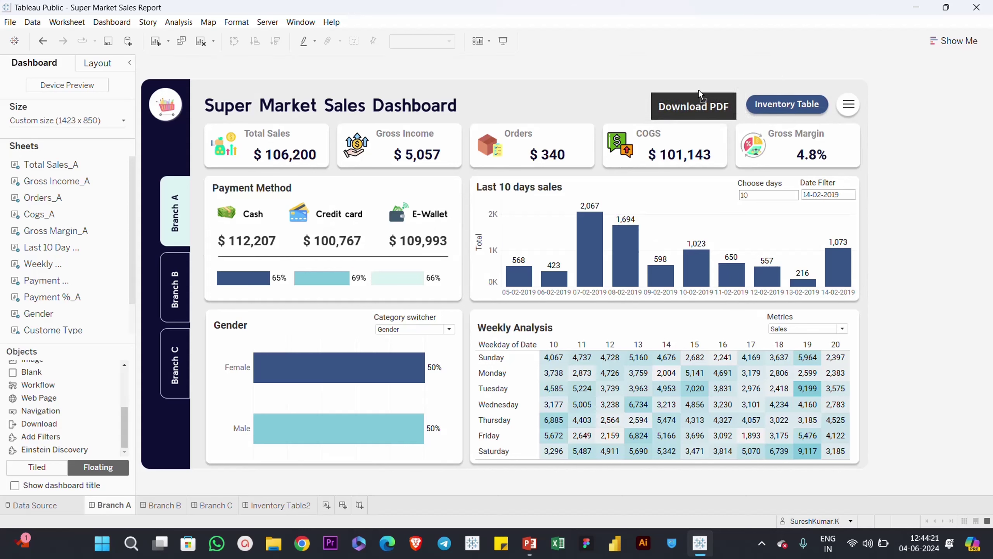
pyautogui.moveTo(699, 90); pyautogui.dragTo(696, 88)
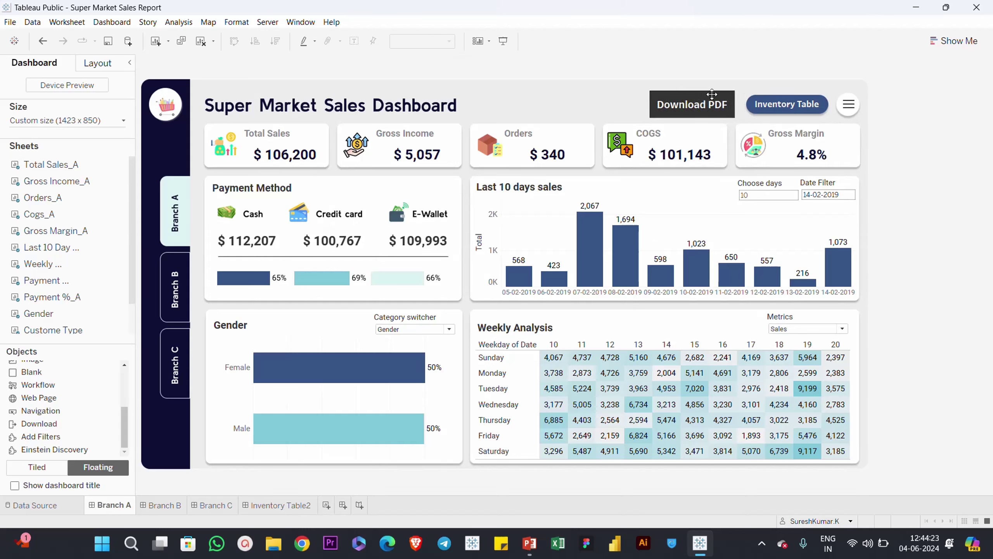
pyautogui.click(712, 94)
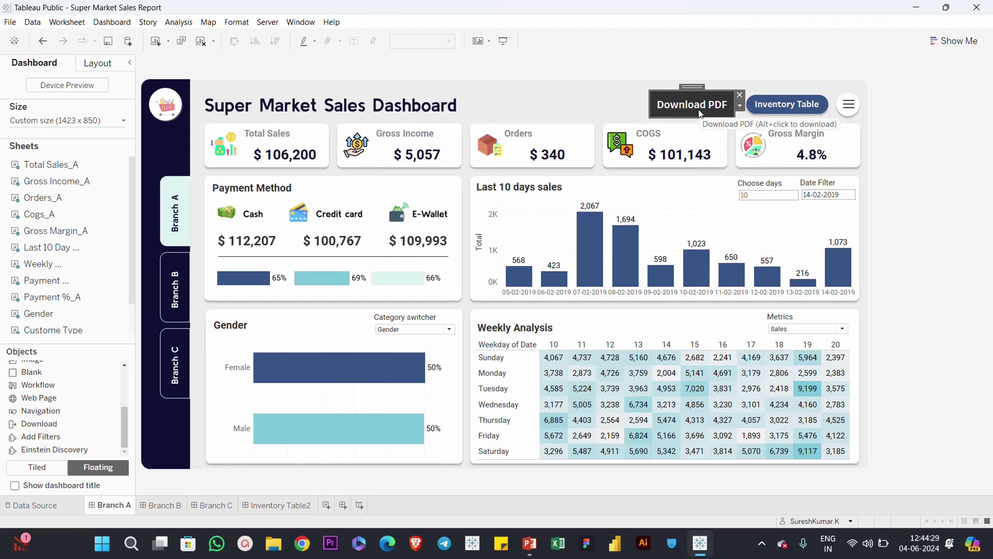
# Step: Open the download button's settings and set its export format to PowerPoint, trying the Crosstab, Image and PDF options first
pyautogui.click(739, 105)
pyautogui.click(756, 119)
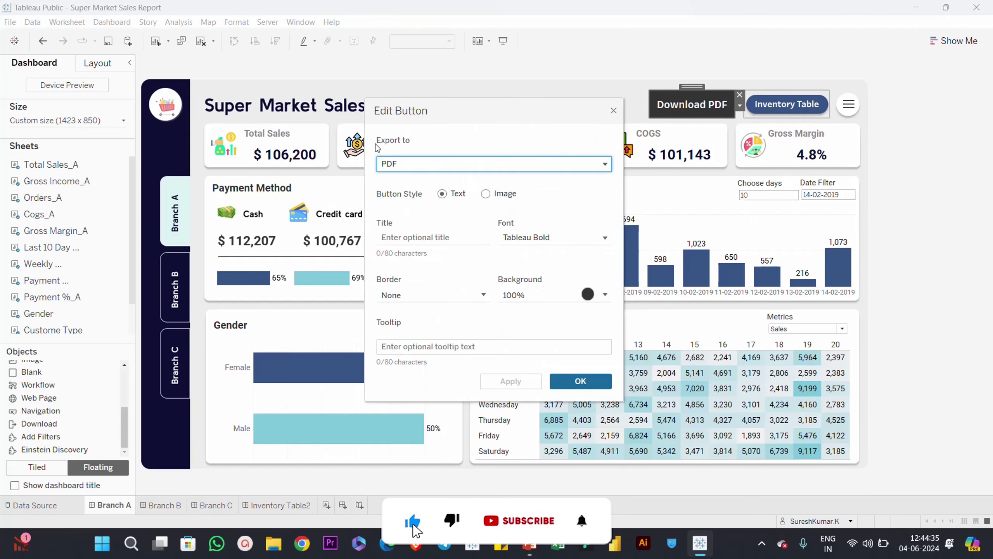
pyautogui.click(429, 164)
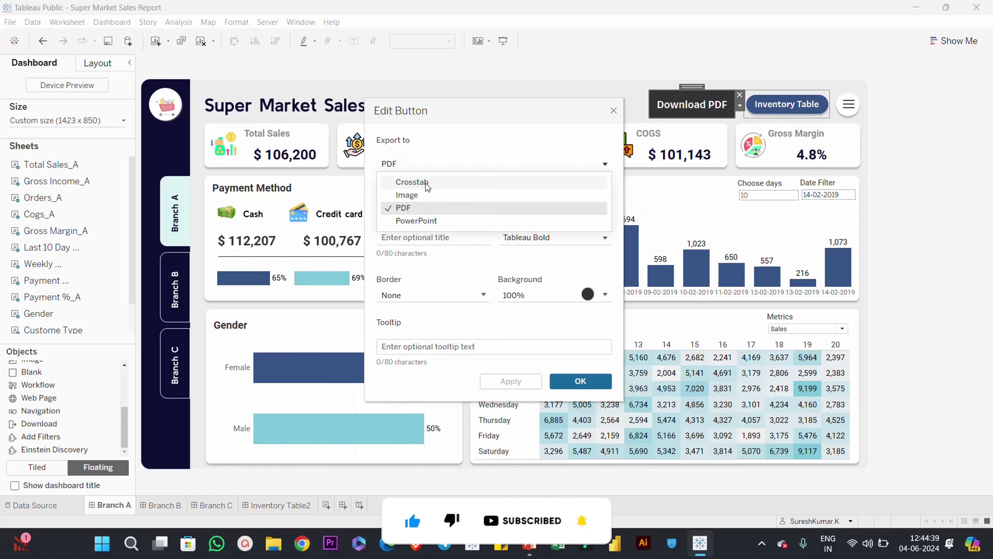
pyautogui.click(427, 182)
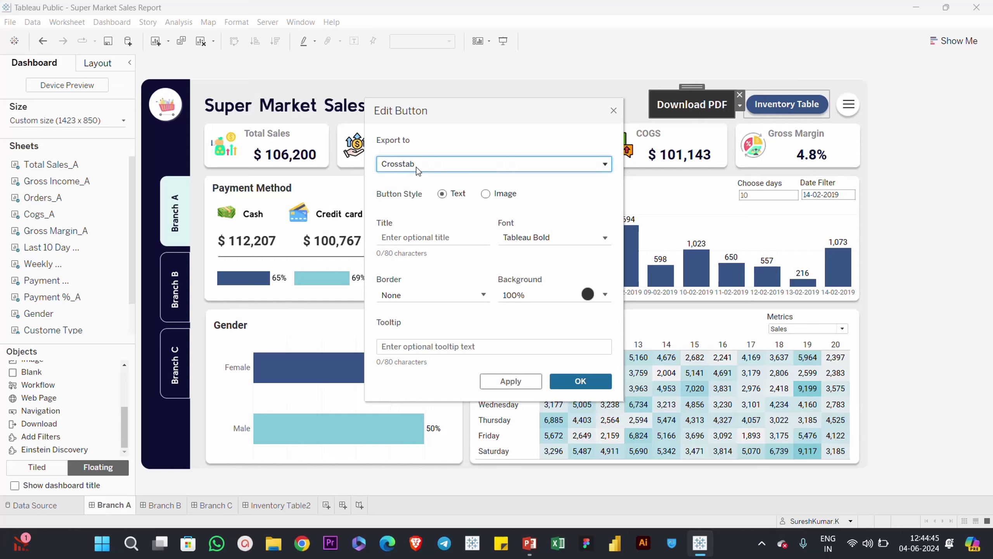
pyautogui.click(417, 171)
pyautogui.click(418, 197)
pyautogui.click(418, 167)
pyautogui.click(412, 210)
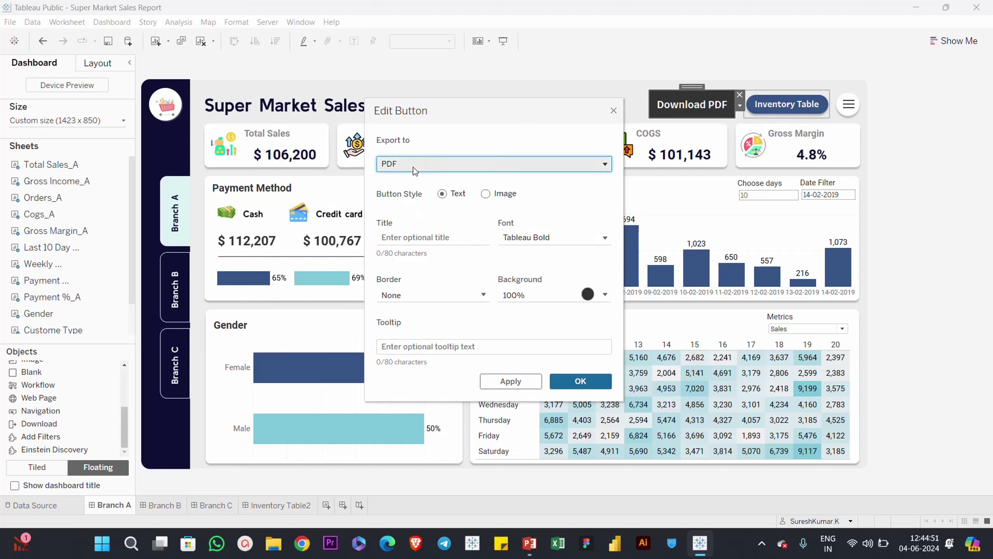
pyautogui.click(414, 171)
pyautogui.click(417, 222)
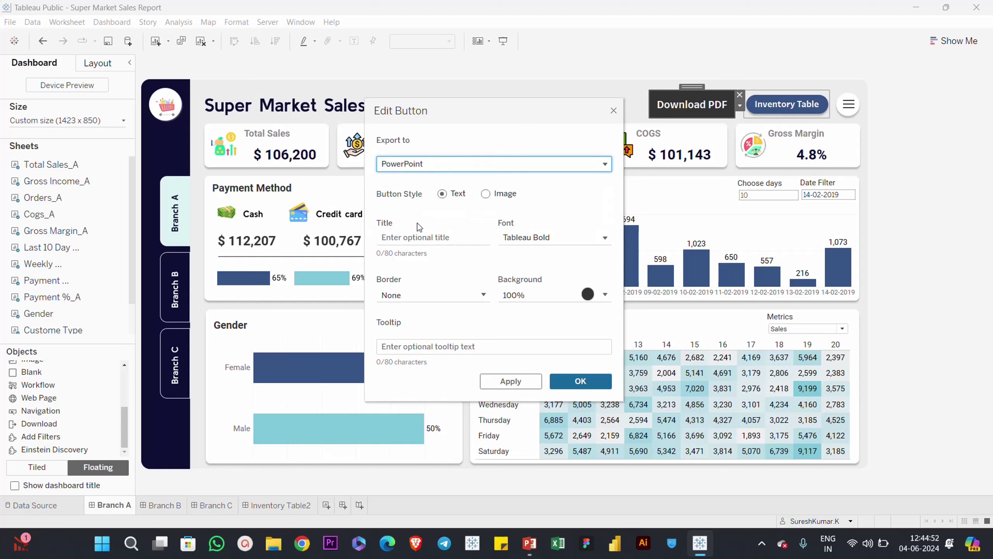
pyautogui.click(418, 169)
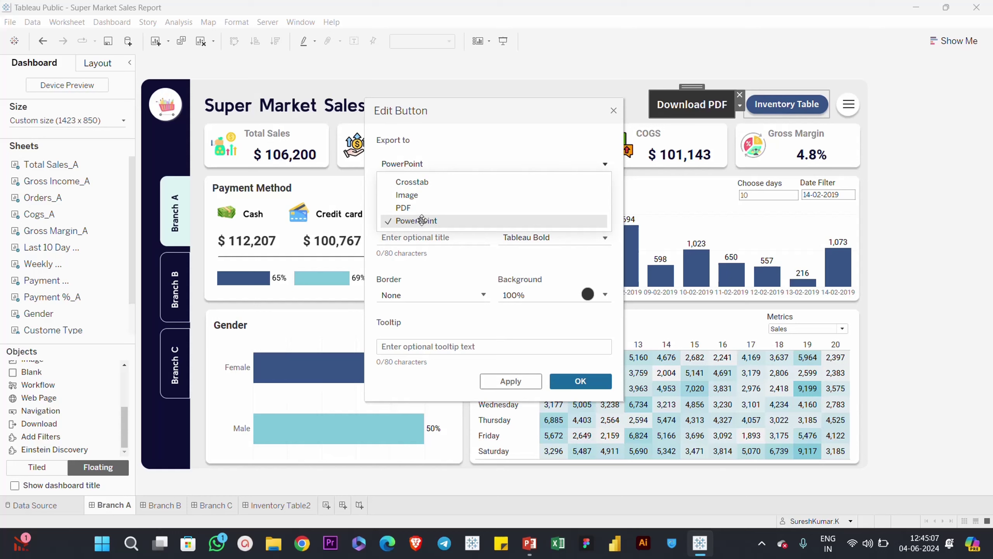
pyautogui.click(421, 222)
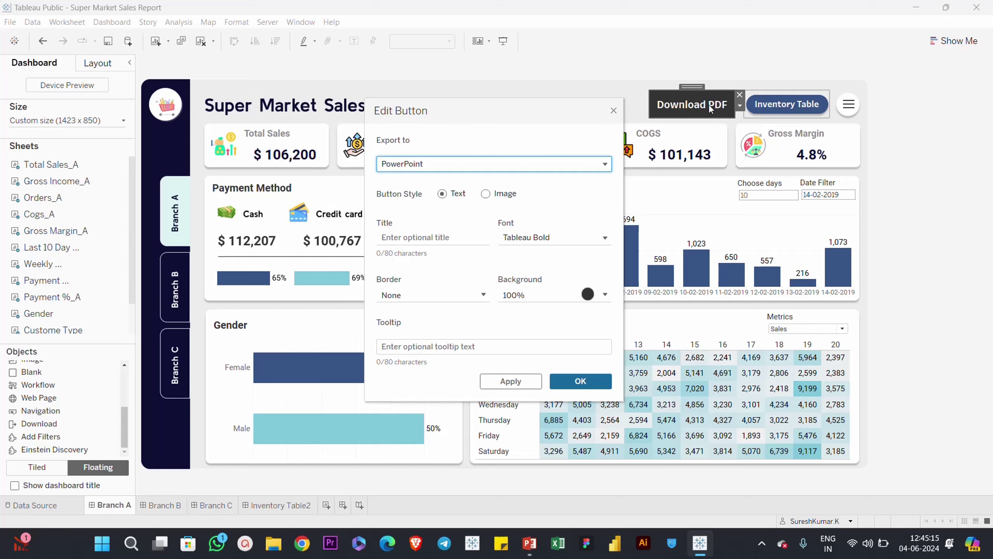
# Step: Try the image button style with info.png from Downloads and apply it to the download button
pyautogui.click(496, 195)
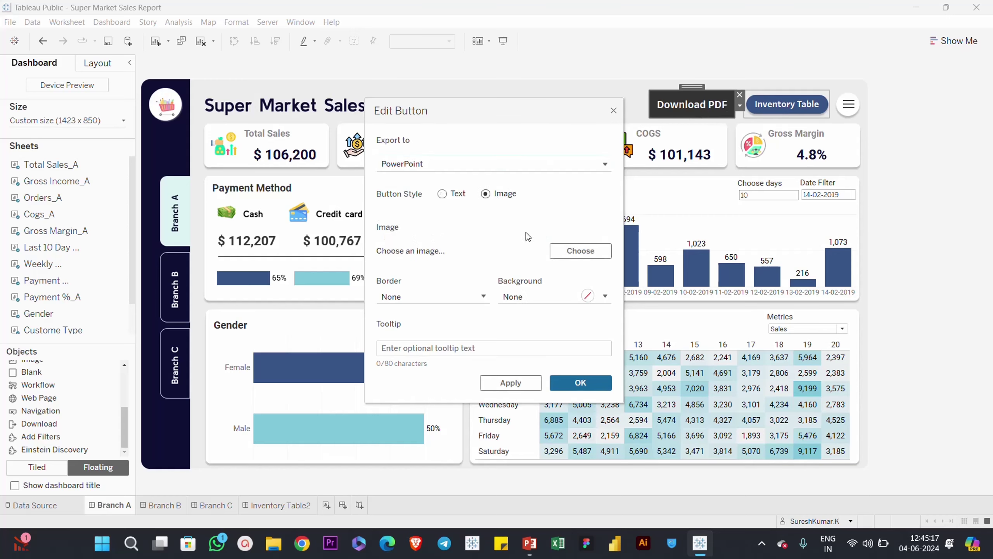
pyautogui.click(580, 251)
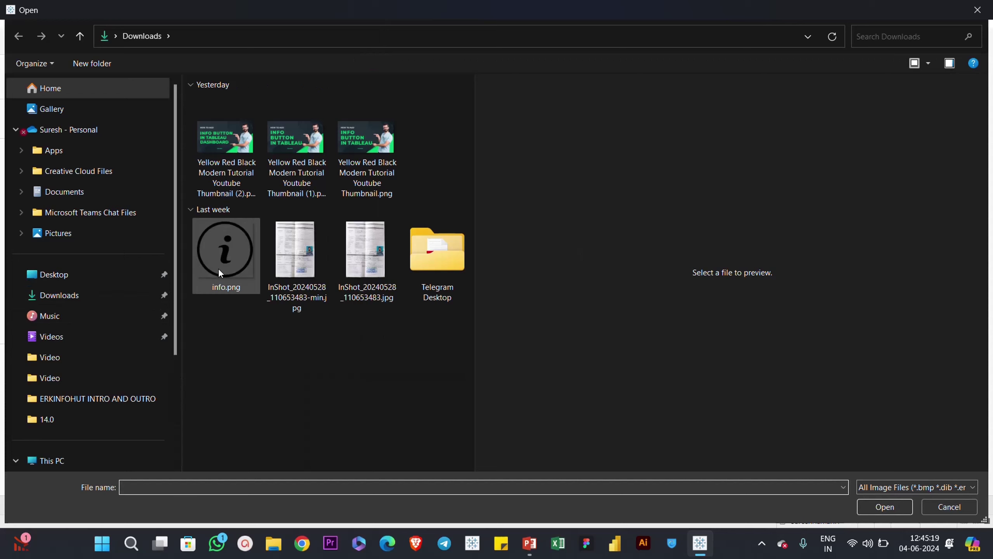
pyautogui.click(220, 271)
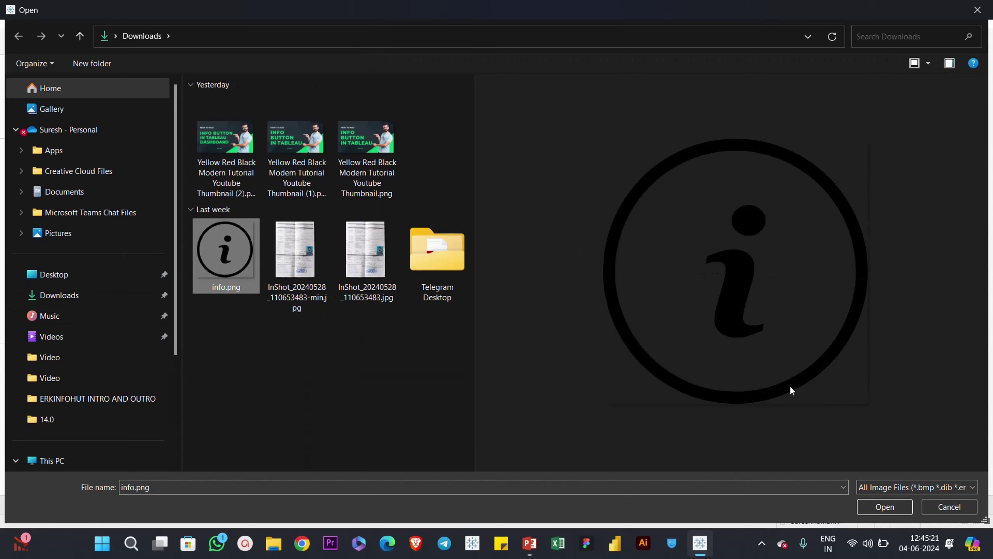
pyautogui.click(892, 511)
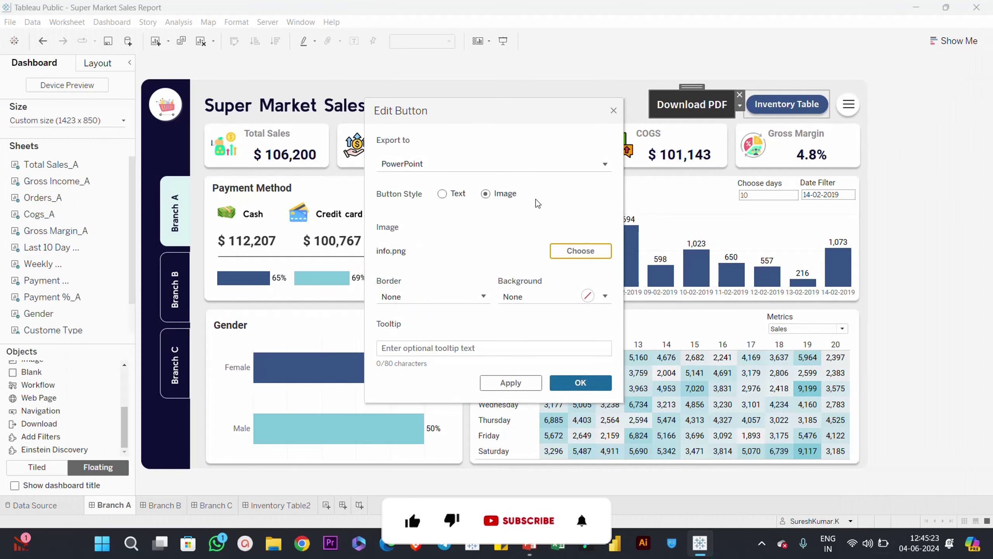
pyautogui.click(517, 389)
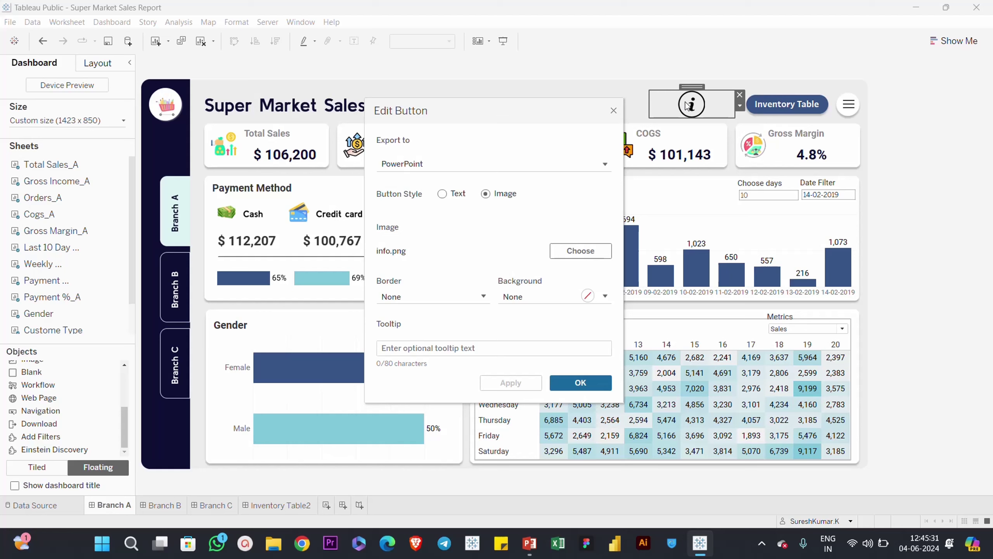
# Step: Set the button style to text with the title "Download" and apply it
pyautogui.click(441, 193)
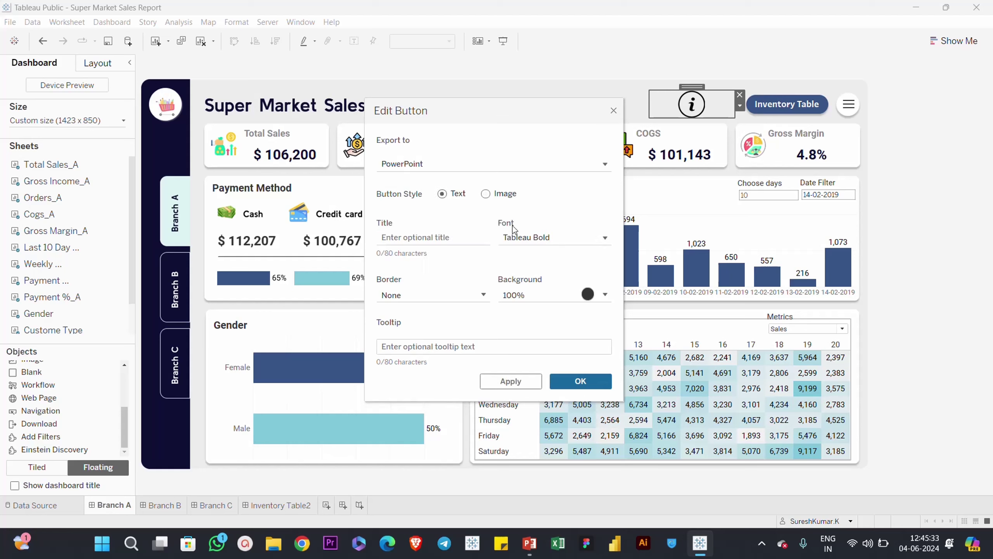
pyautogui.click(434, 233)
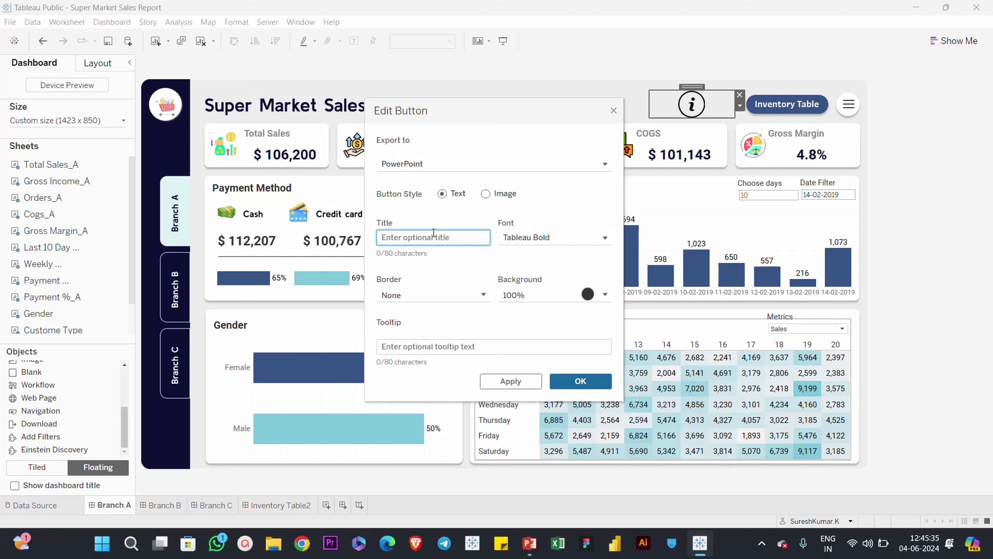
pyautogui.write('Don')
pyautogui.write('nlaod')
pyautogui.write('oad')
pyautogui.click(502, 381)
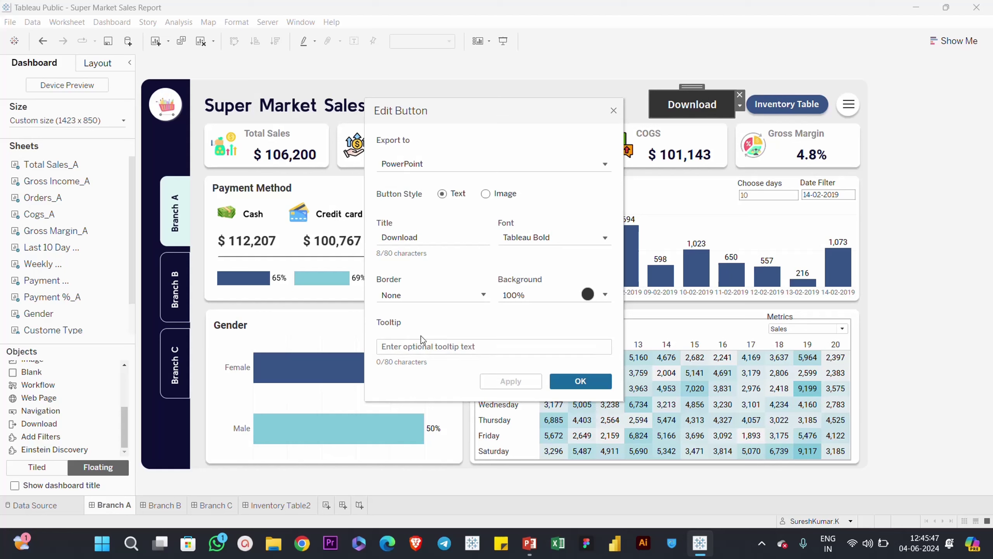
# Step: Add the tooltip "Click to download the report" to the download button and confirm its settings
pyautogui.click(399, 344)
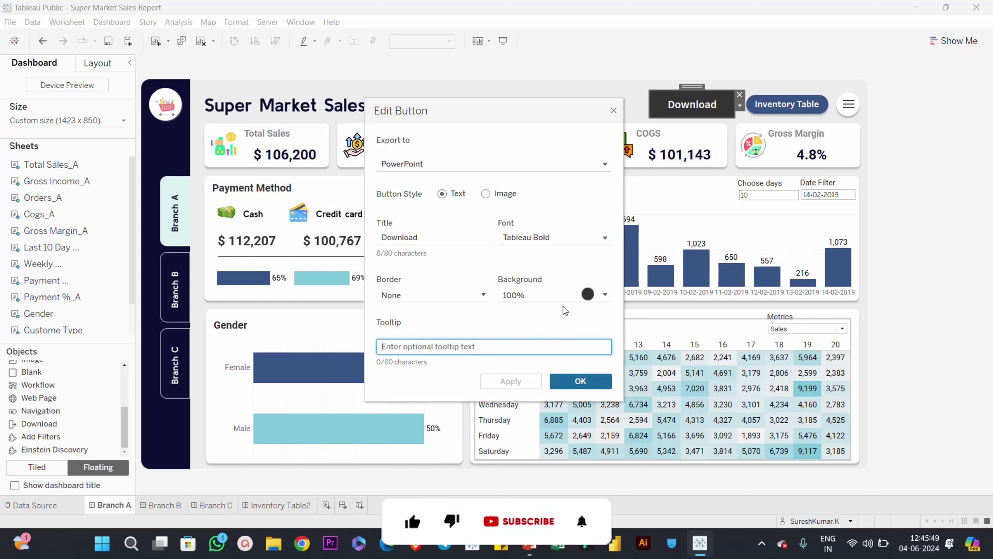
pyautogui.write('Cl')
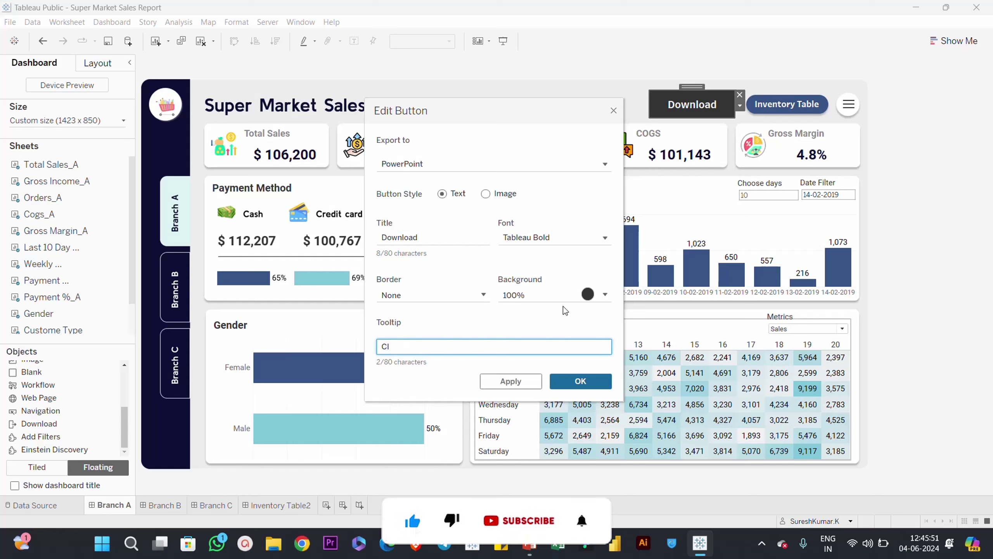
pyautogui.write('ick to d')
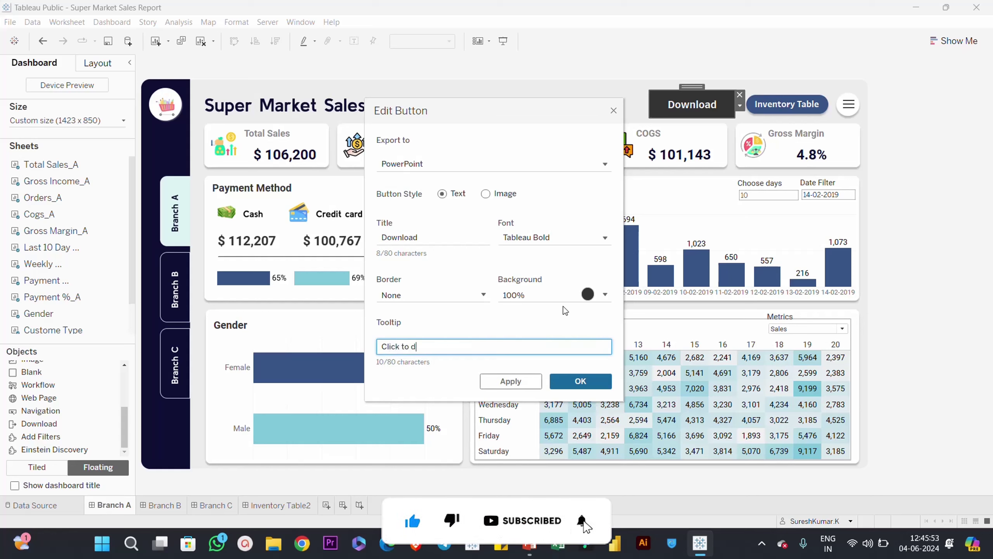
pyautogui.write('own')
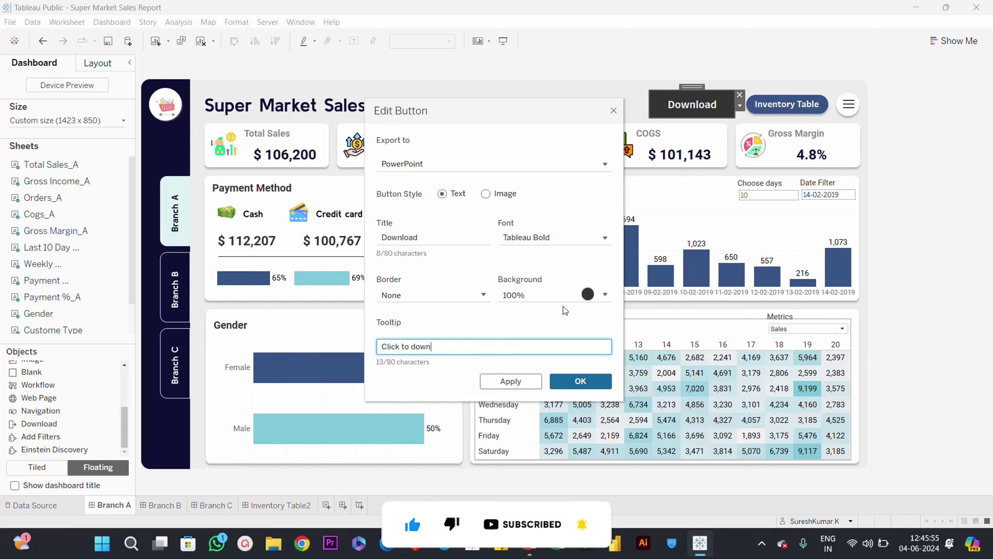
pyautogui.write('load the repor')
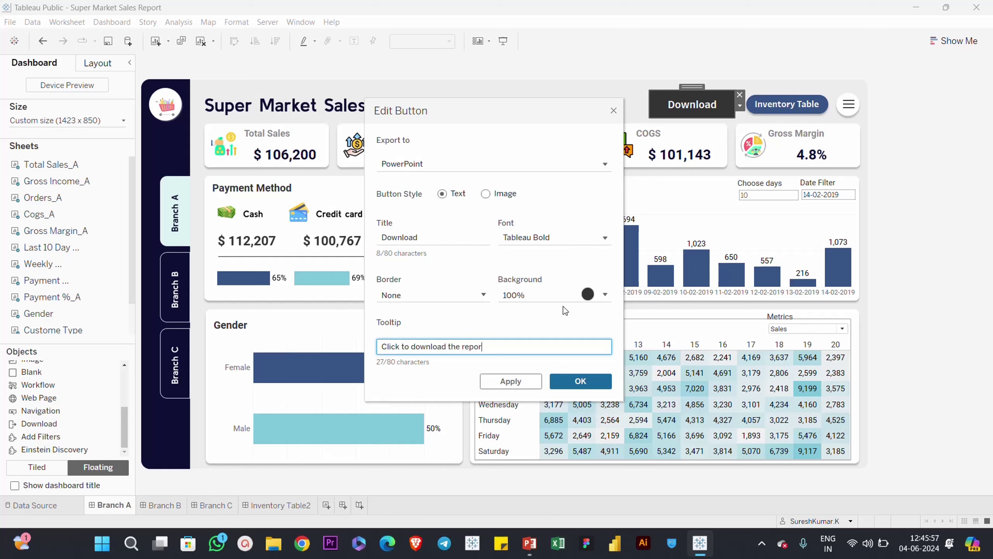
pyautogui.write('t')
pyautogui.click(503, 387)
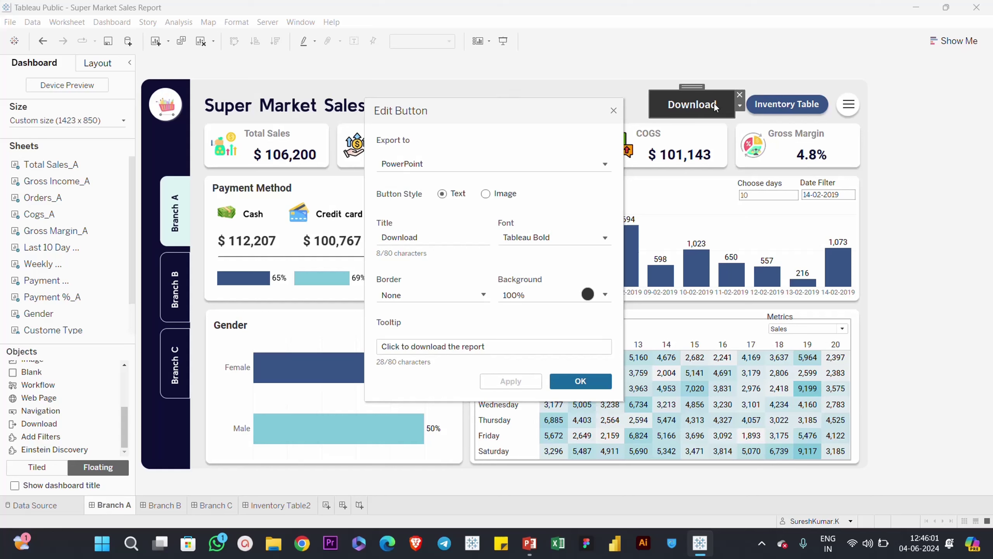
pyautogui.moveTo(571, 110); pyautogui.dragTo(505, 107)
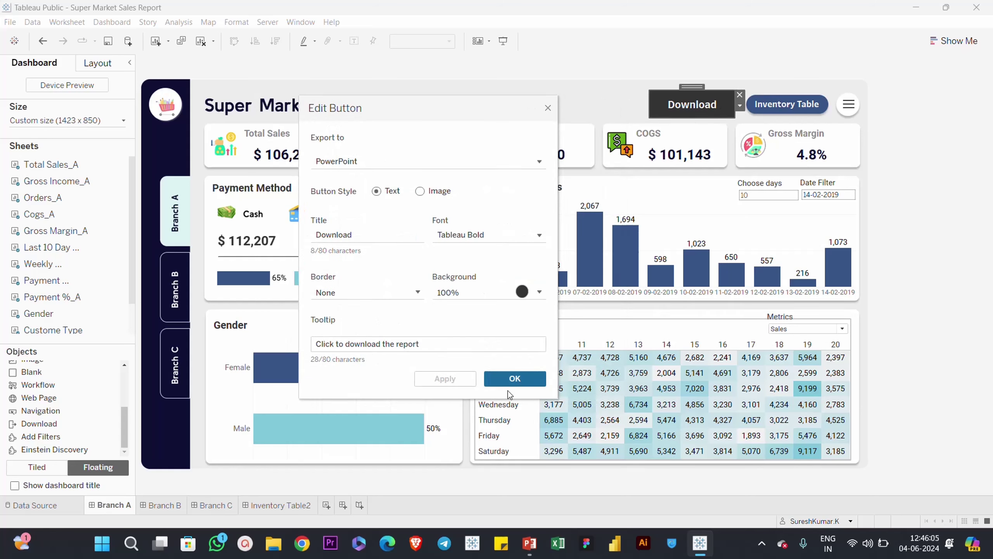
pyautogui.click(512, 380)
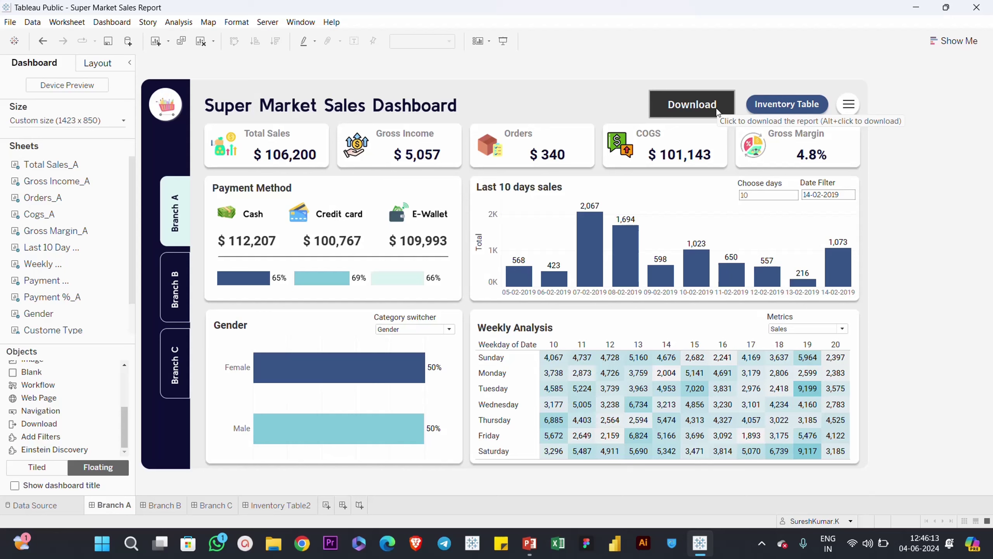
# Step: Reopen the download button's settings, change its background colour to orange, and confirm
pyautogui.click(723, 107)
pyautogui.click(739, 105)
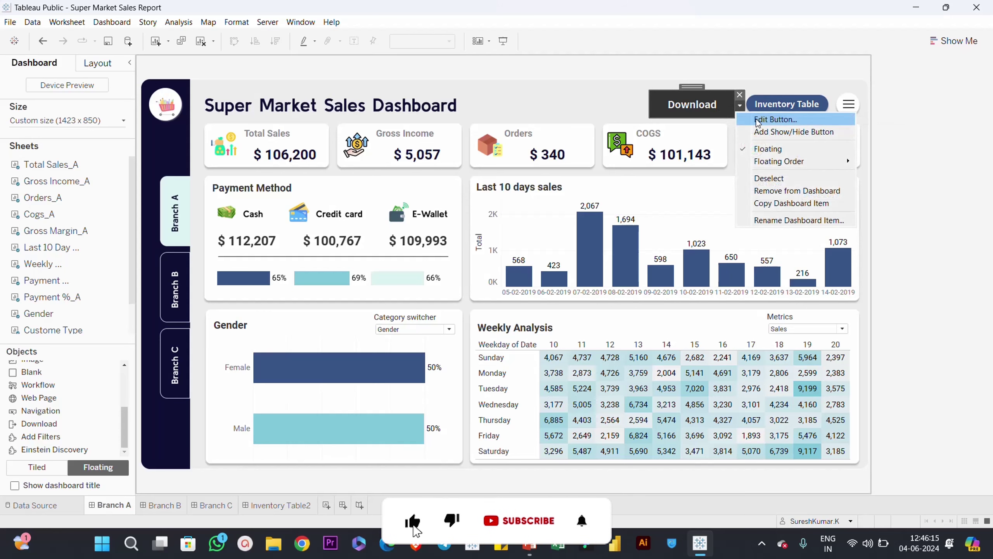
pyautogui.click(758, 120)
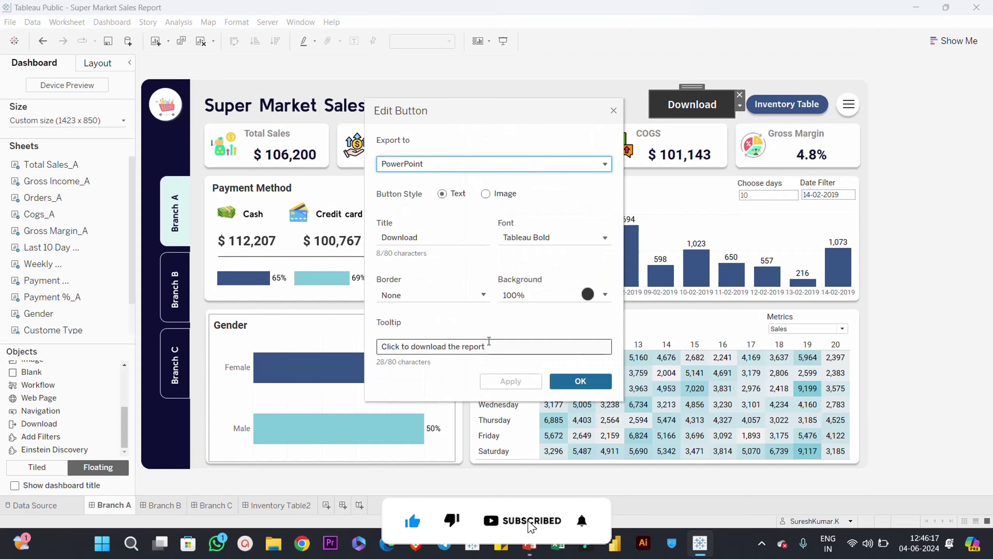
pyautogui.tripleClick(489, 341)
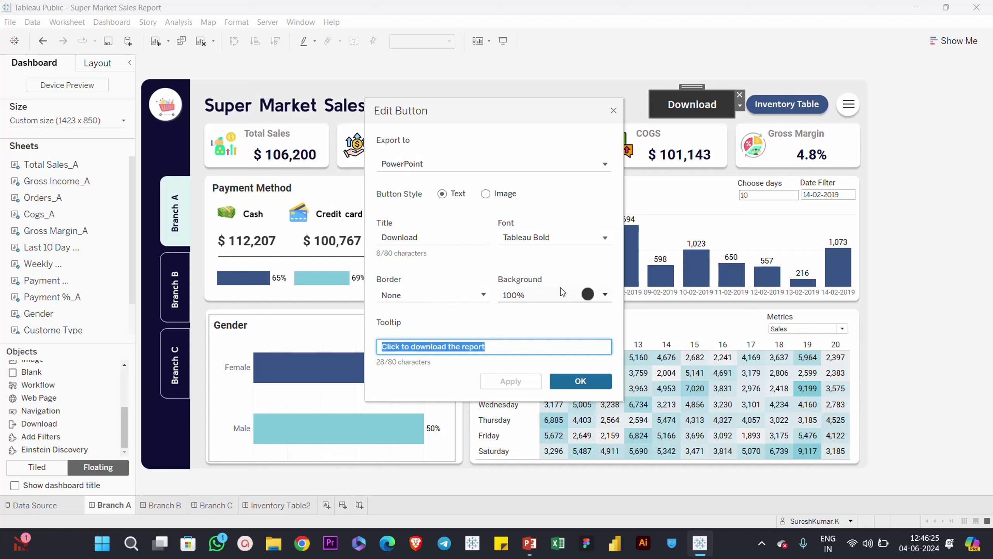
pyautogui.click(604, 297)
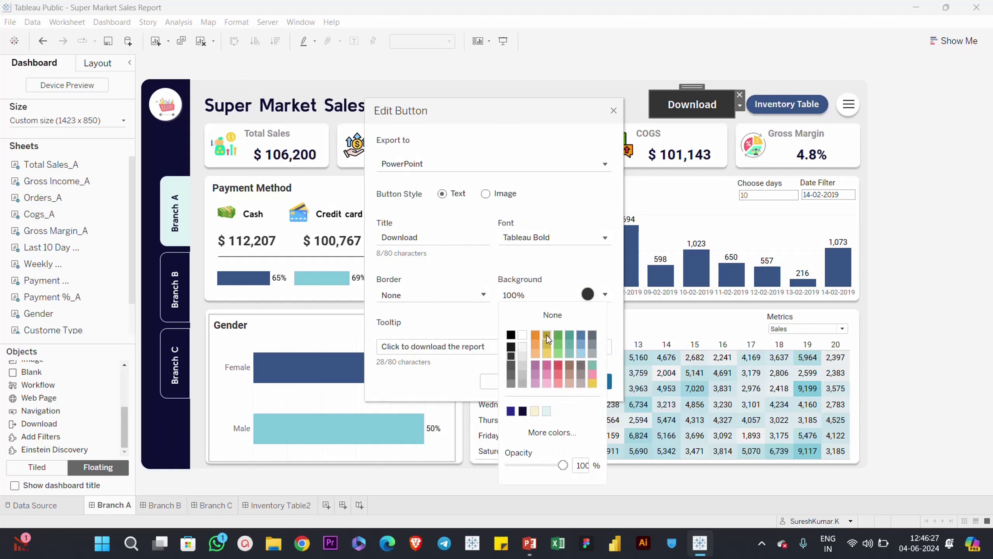
pyautogui.click(534, 335)
pyautogui.click(573, 167)
pyautogui.click(565, 220)
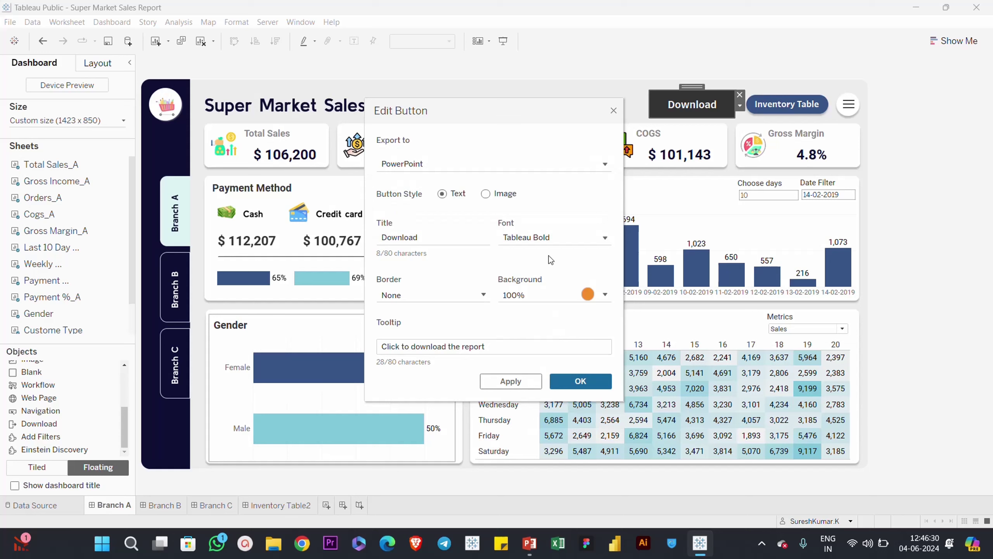
pyautogui.click(513, 378)
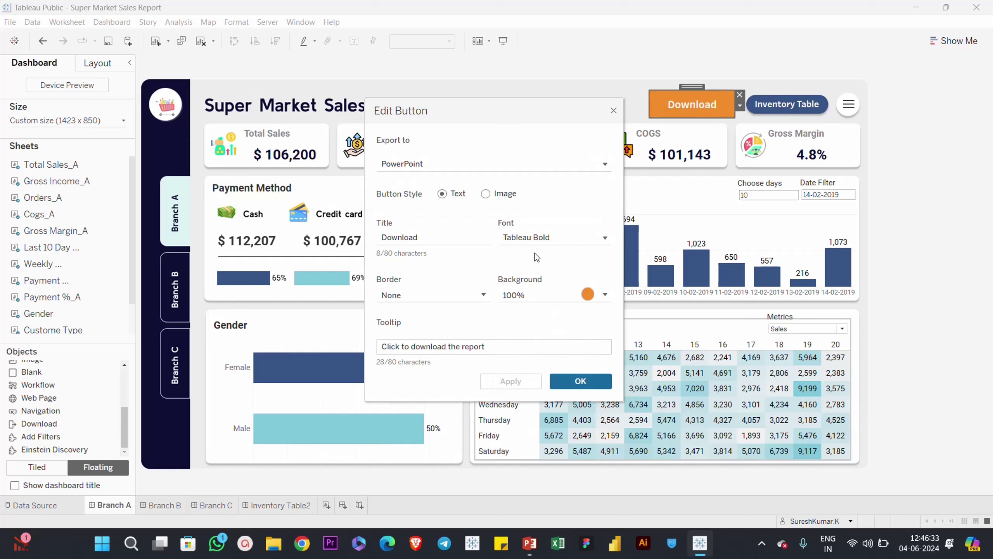
pyautogui.click(578, 385)
pyautogui.click(901, 223)
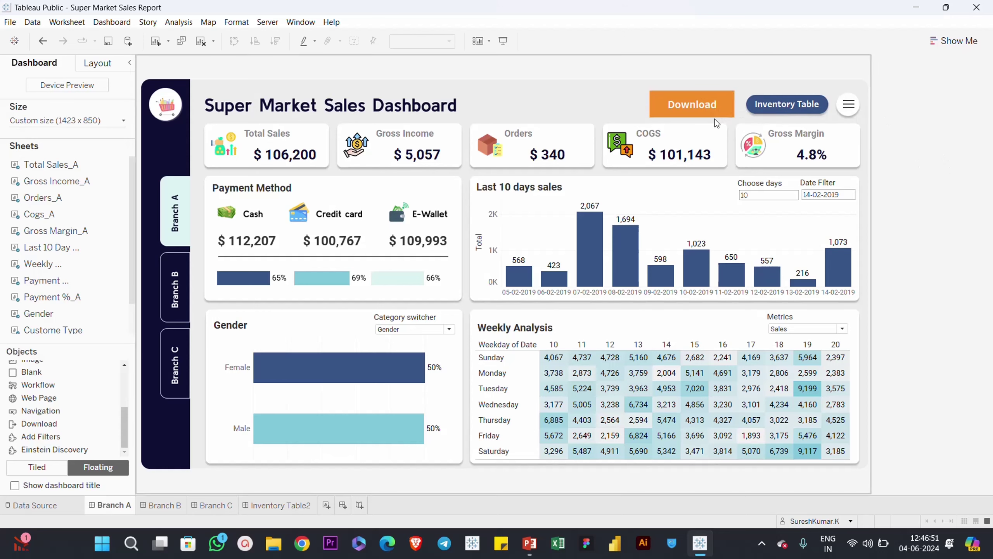
# Step: Reopen the download button's settings to review them and confirm
pyautogui.click(721, 100)
pyautogui.click(740, 105)
pyautogui.click(753, 110)
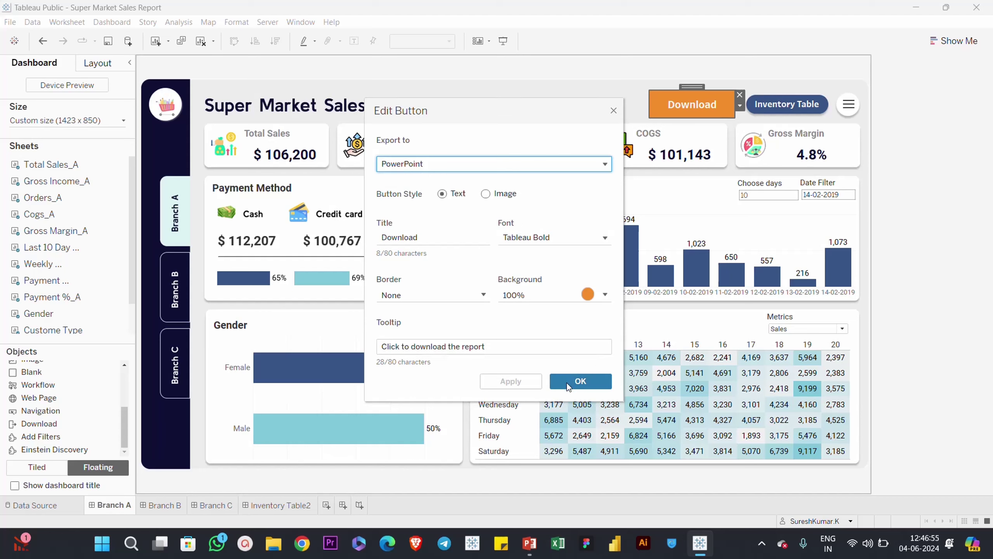
pyautogui.click(602, 381)
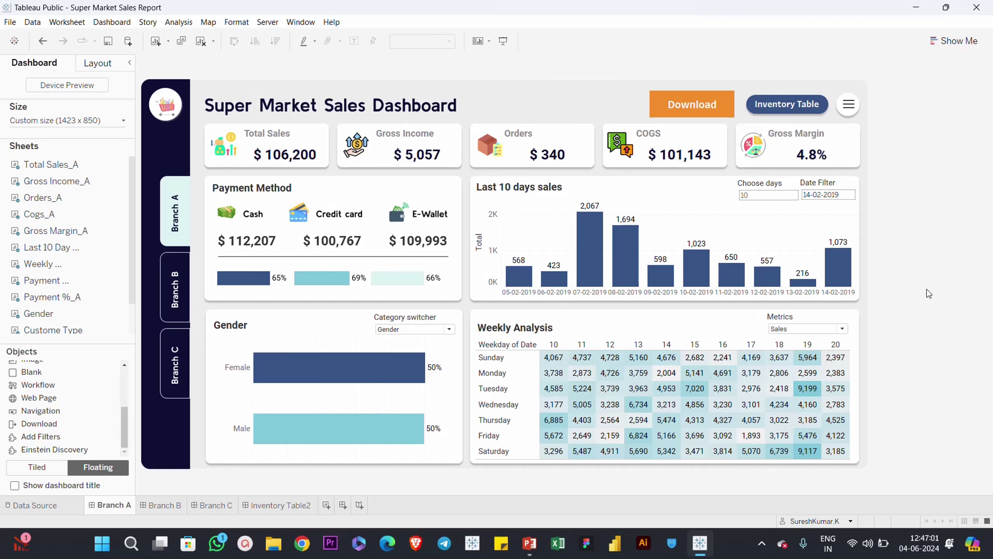
# Step: Present the dashboard full screen and use its download button to save Super Market Sales Report.pptx in the Downloads folder
pyautogui.press('F7')
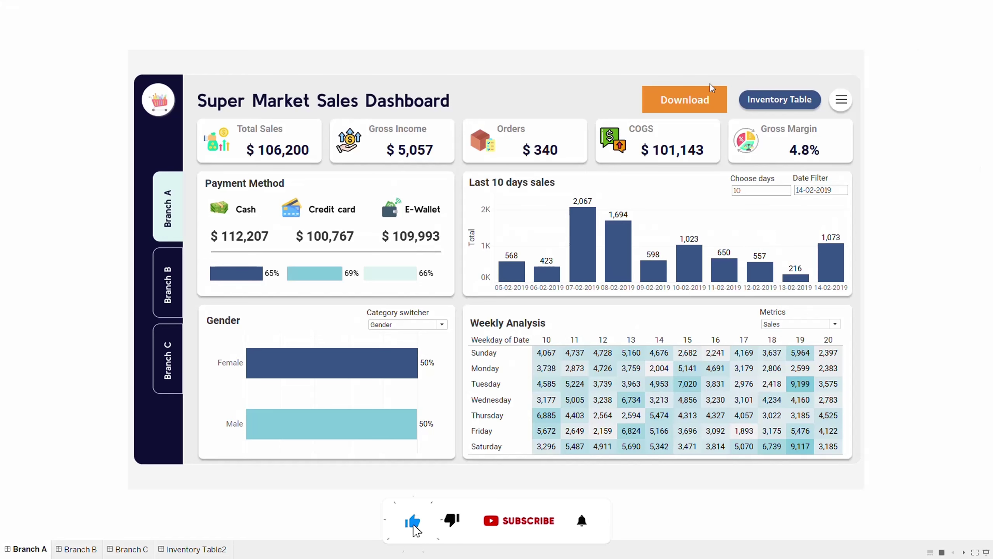
pyautogui.click(689, 100)
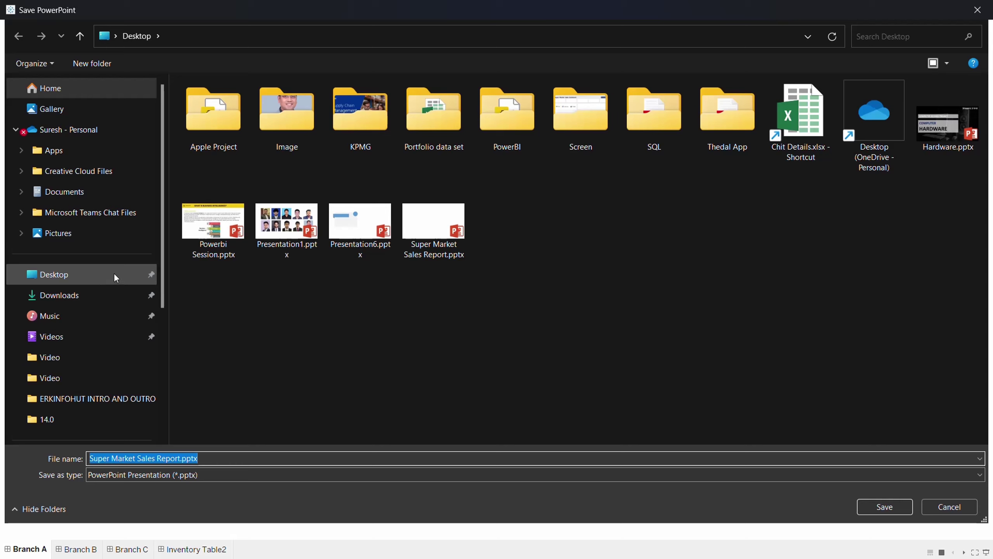
pyautogui.click(68, 300)
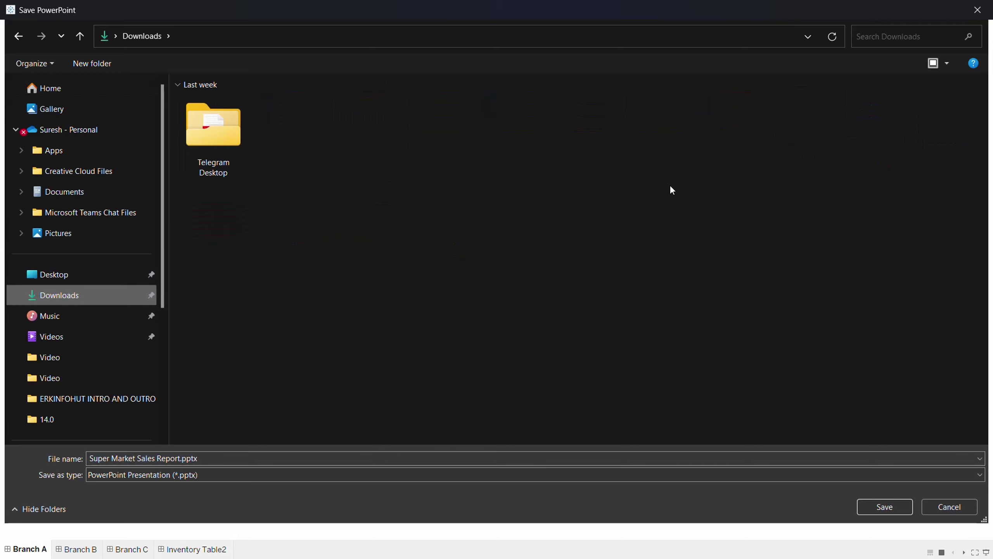
pyautogui.click(893, 507)
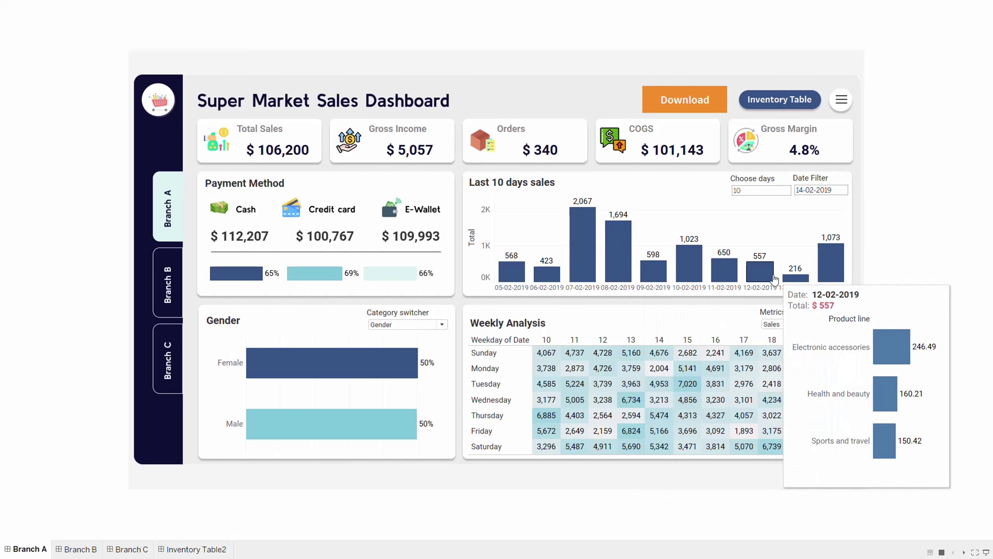
# Step: Switch to File Explorer and open Super Market Sales Report.pptx from the Downloads folder in PowerPoint
pyautogui.moveTo(774, 279)
pyautogui.press('super')
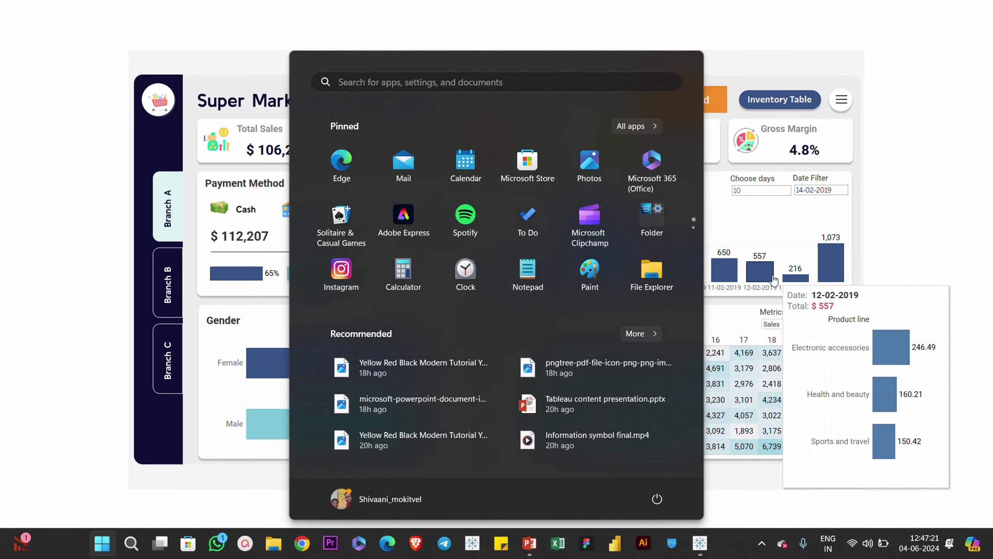
pyautogui.press('super+e')
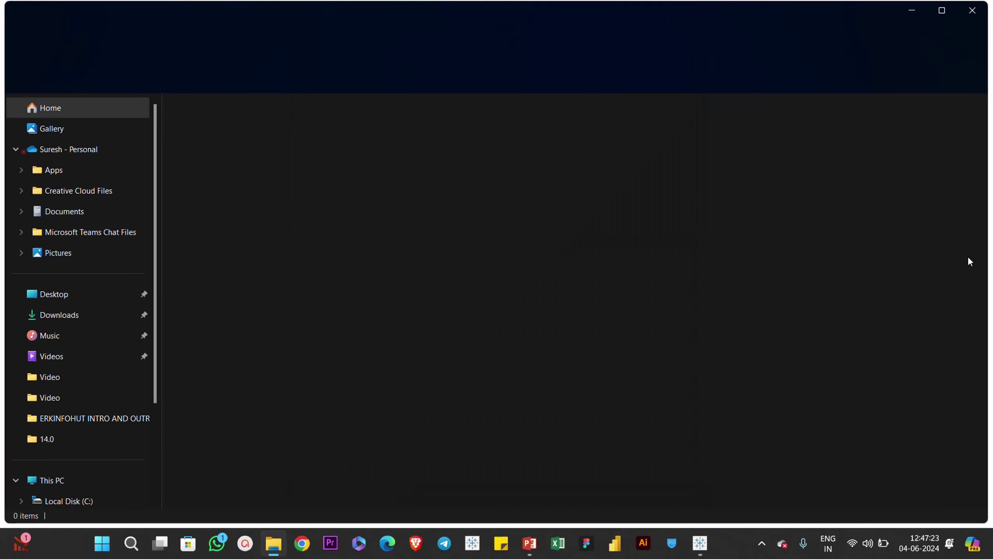
pyautogui.click(59, 318)
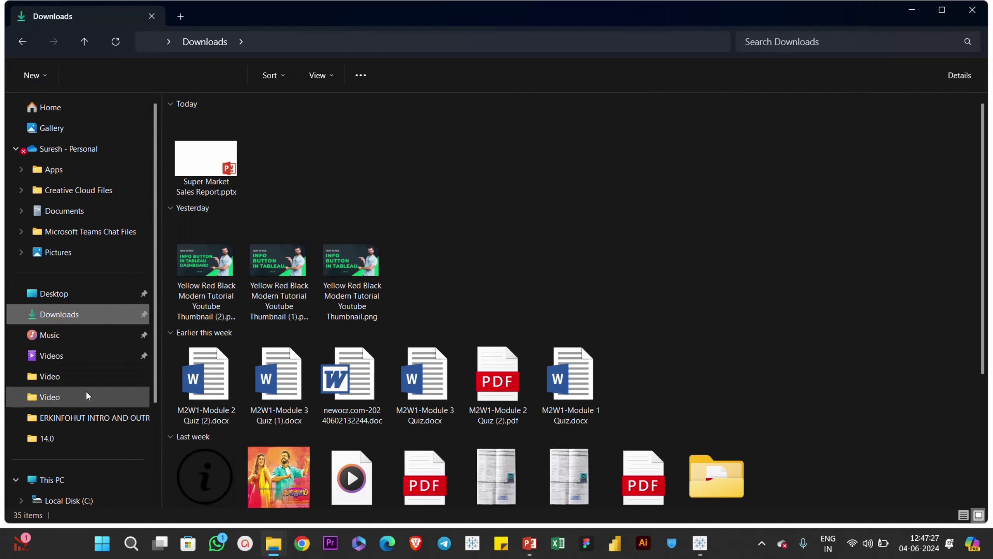
pyautogui.click(211, 155)
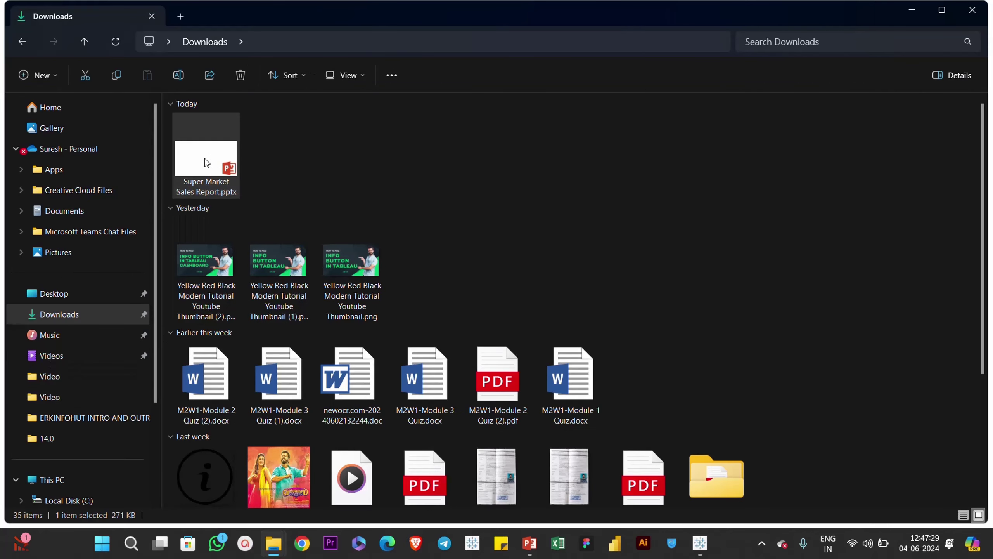
pyautogui.rightClick(208, 151)
pyautogui.click(248, 195)
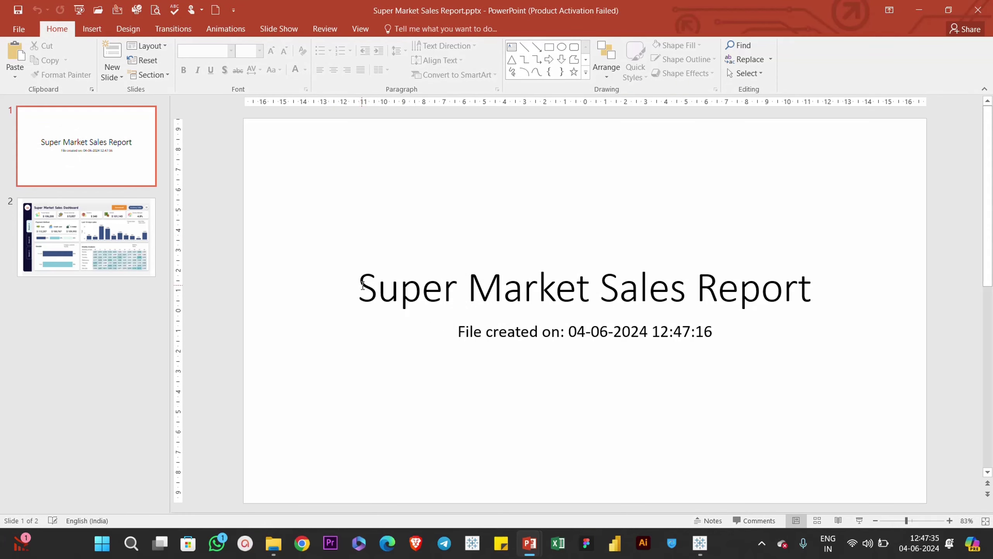
# Step: Examine the title slide's heading and creation date and the dashboard image on slide 2, and close the presentation
pyautogui.moveTo(362, 284); pyautogui.dragTo(821, 292)
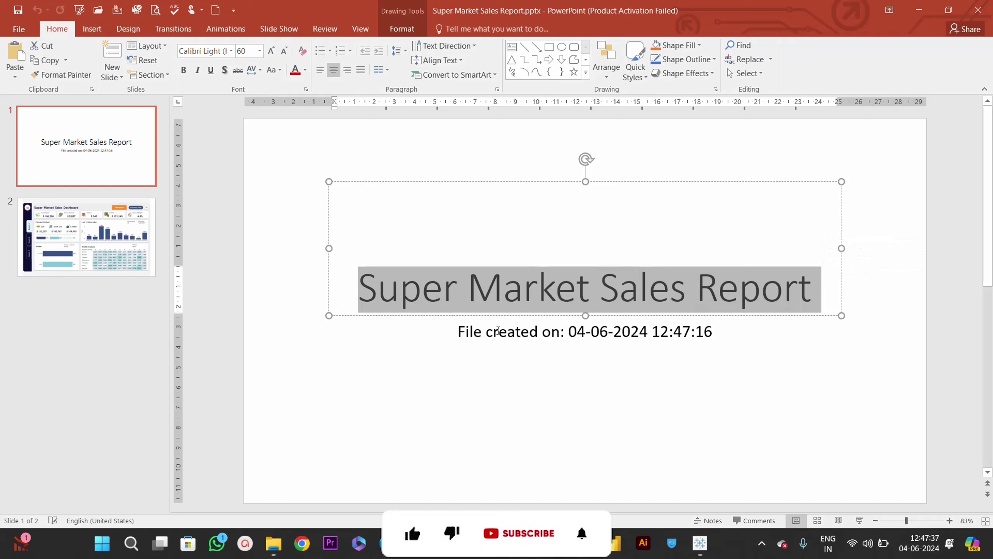
pyautogui.moveTo(571, 337); pyautogui.dragTo(743, 332)
pyautogui.click(914, 265)
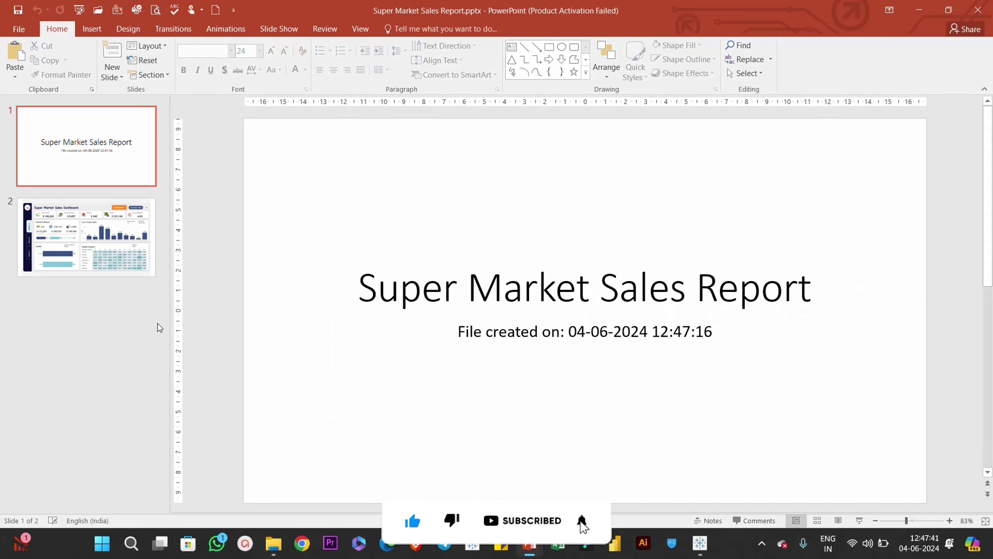
pyautogui.click(143, 263)
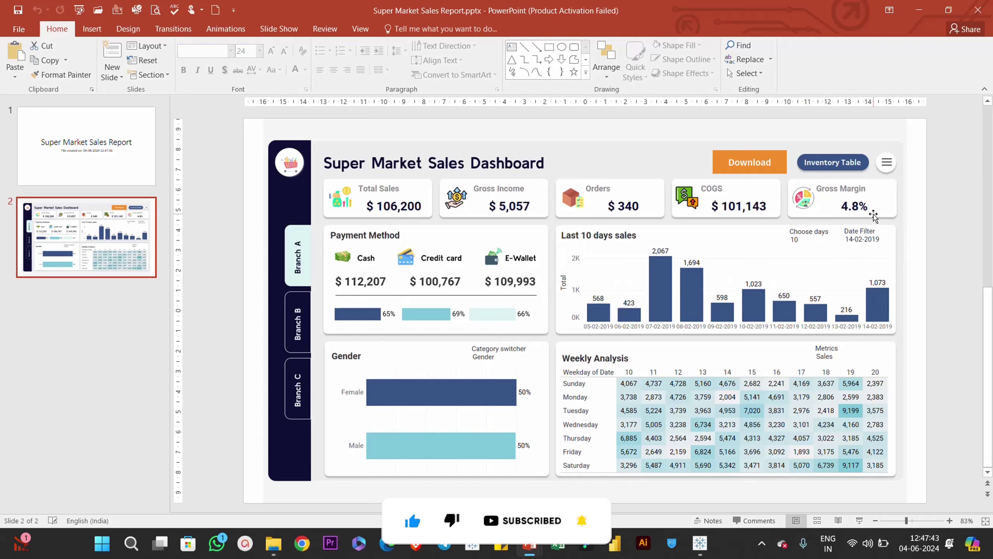
pyautogui.click(873, 217)
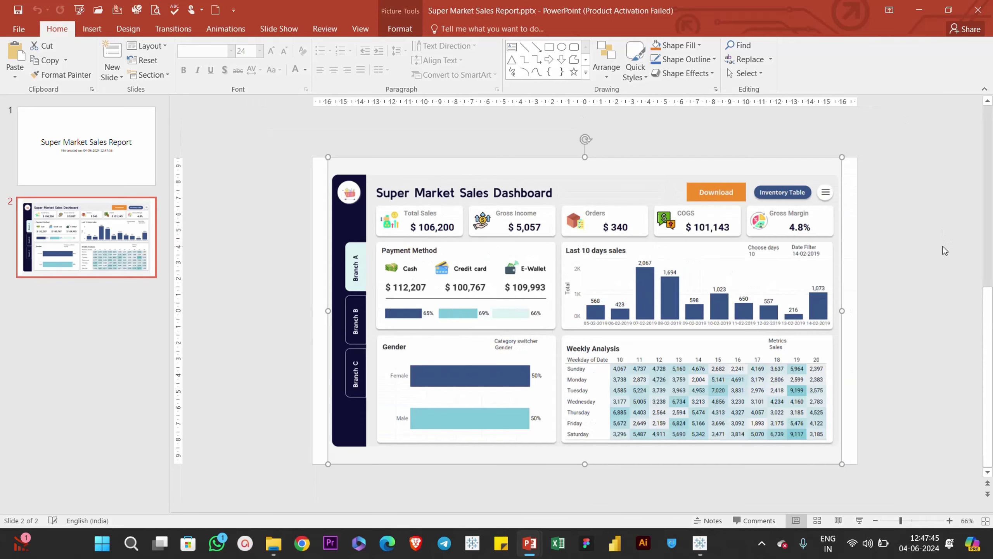
pyautogui.keyDown('ctrl'); pyautogui.scroll(-2, 943, 246); pyautogui.keyUp('ctrl')
pyautogui.keyDown('ctrl'); pyautogui.scroll(1, 899, 252); pyautogui.keyUp('ctrl')
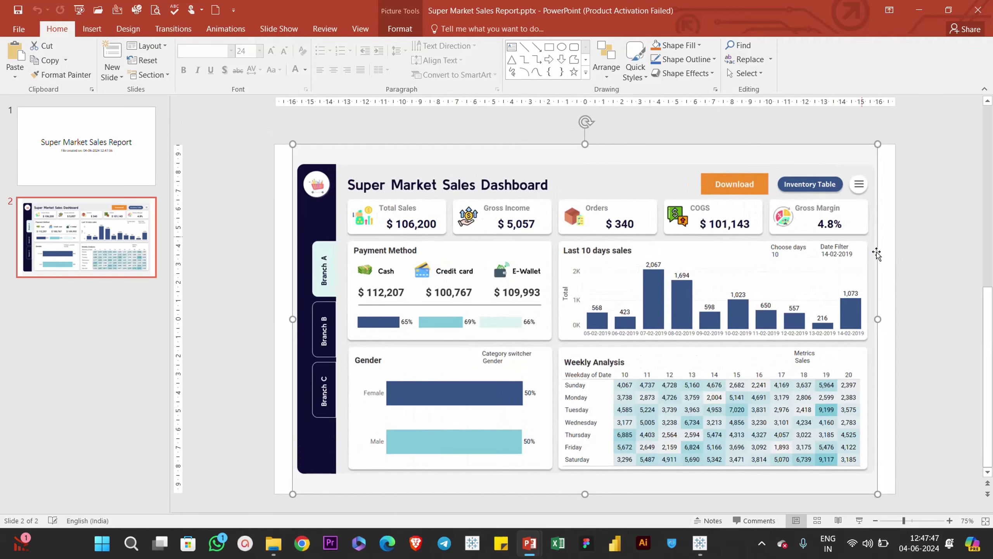
pyautogui.click(888, 261)
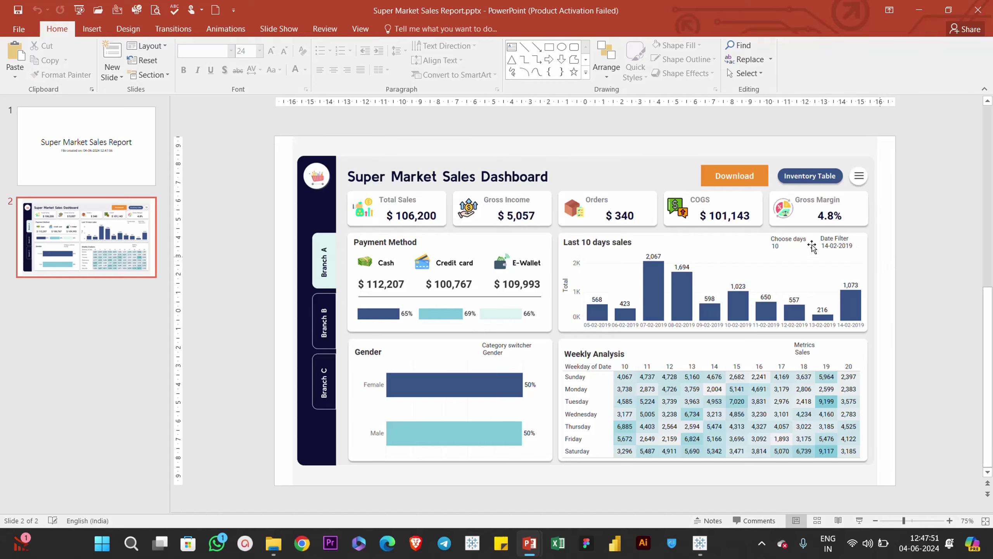
pyautogui.click(972, 8)
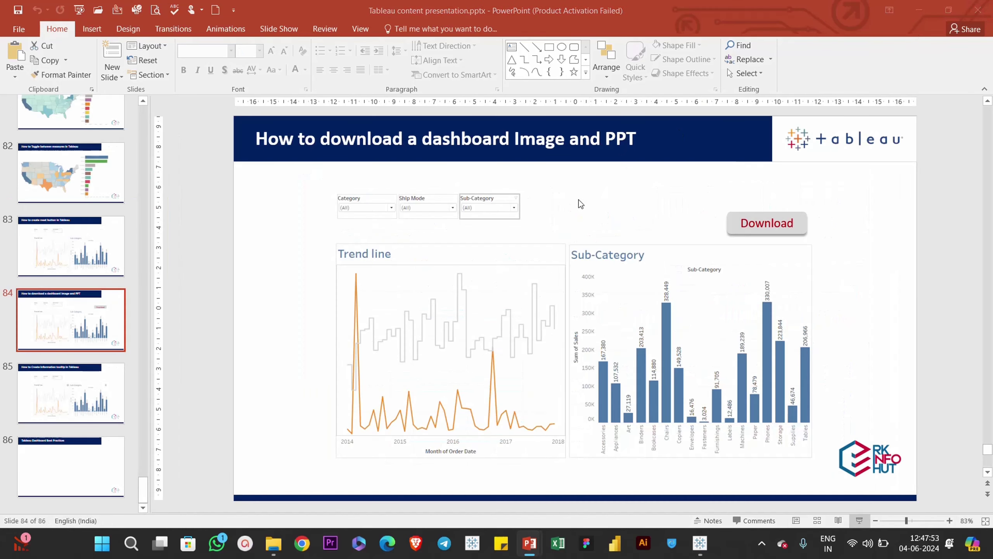
# Step: Switch back to Tableau Public, set the download button's export format to PDF, and deselect the button
pyautogui.hotkey('alt', 'Tab')
pyautogui.hotkey('alt', 'Tab')
pyautogui.hotkey('alt', 'Tab')
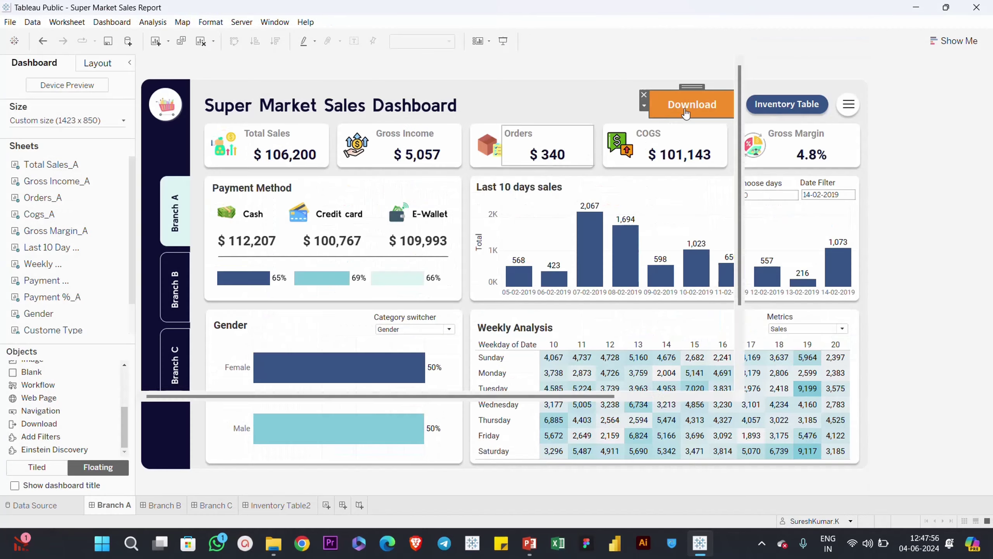
pyautogui.rightClick(706, 98)
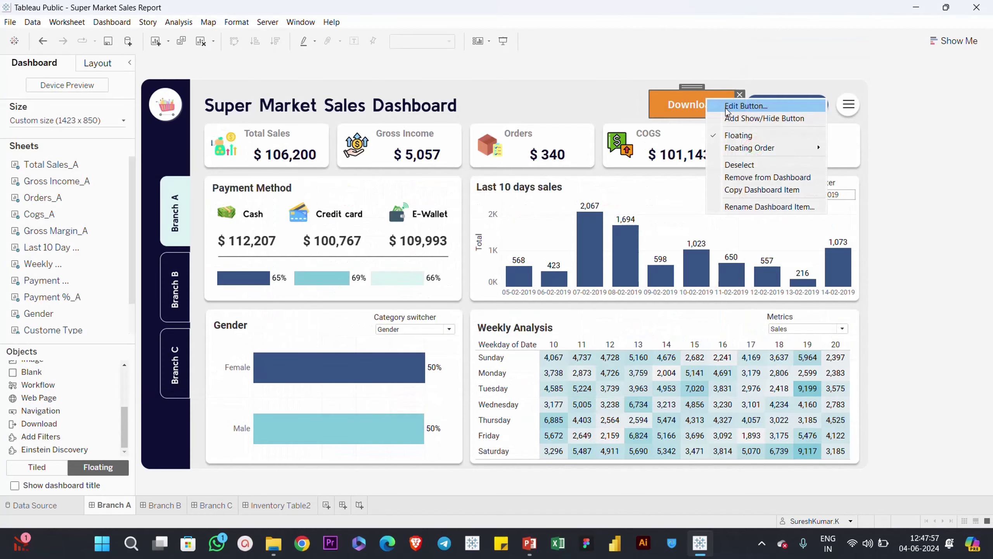
pyautogui.click(724, 103)
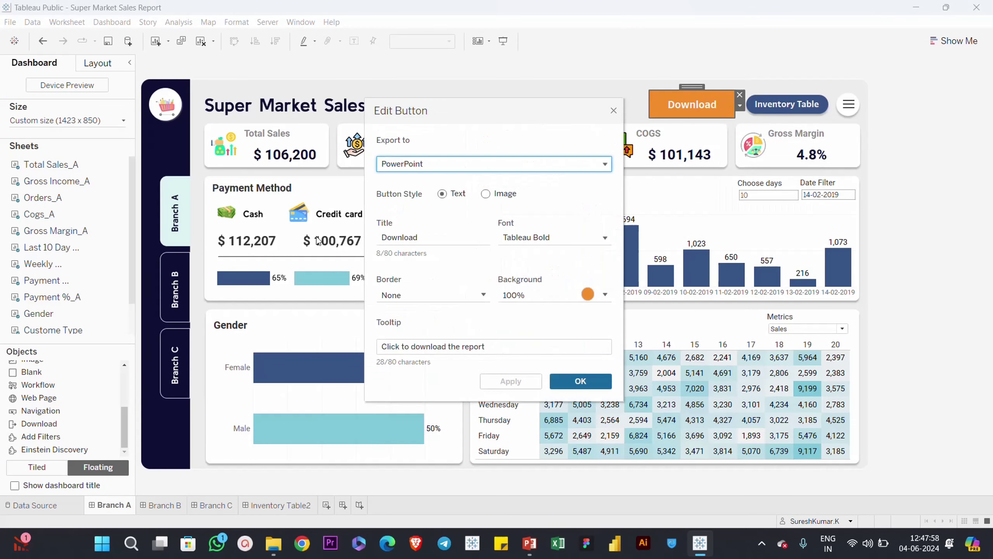
pyautogui.click(425, 164)
pyautogui.click(414, 211)
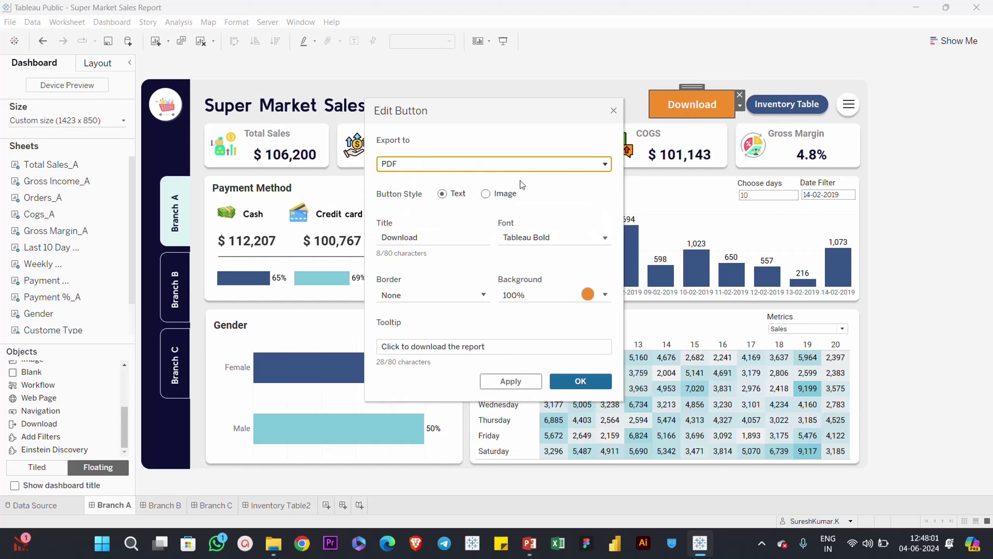
pyautogui.click(510, 381)
pyautogui.click(581, 381)
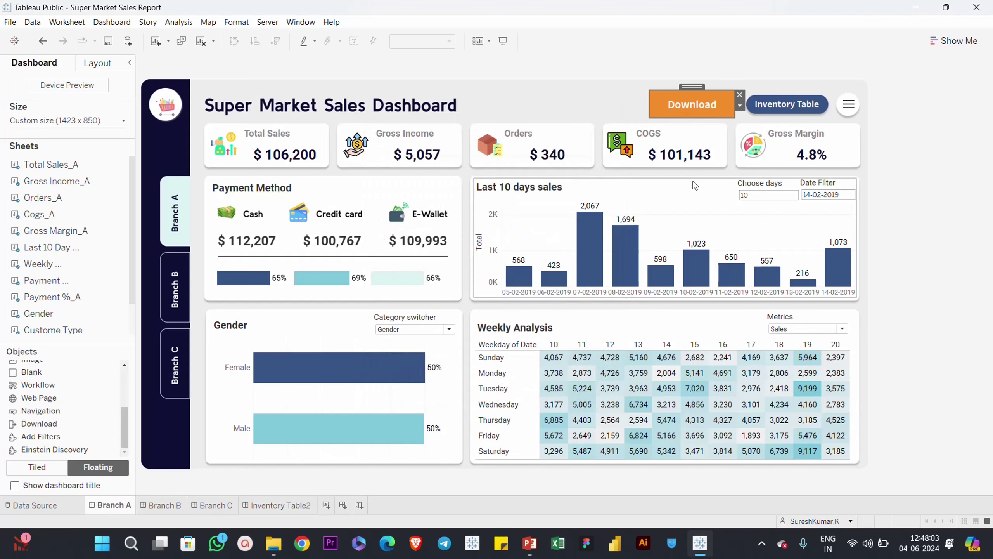
pyautogui.keyDown('alt'); pyautogui.click(692, 103); pyautogui.keyUp('alt')
pyautogui.press('Escape')
pyautogui.click(910, 234)
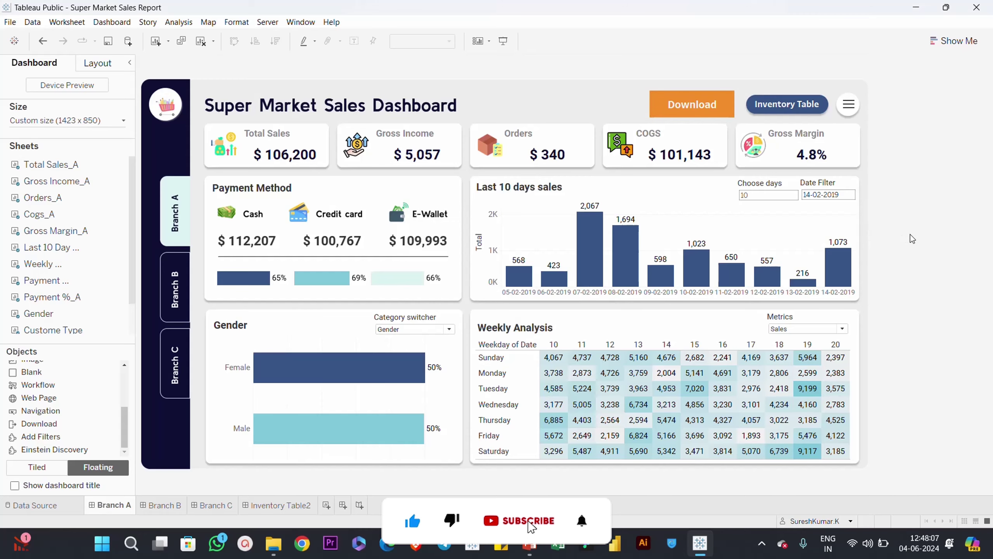
# Step: Present the dashboard full screen and export the entire workbook through the download button as Super Market Sales Report.pdf in Downloads
pyautogui.press('F7')
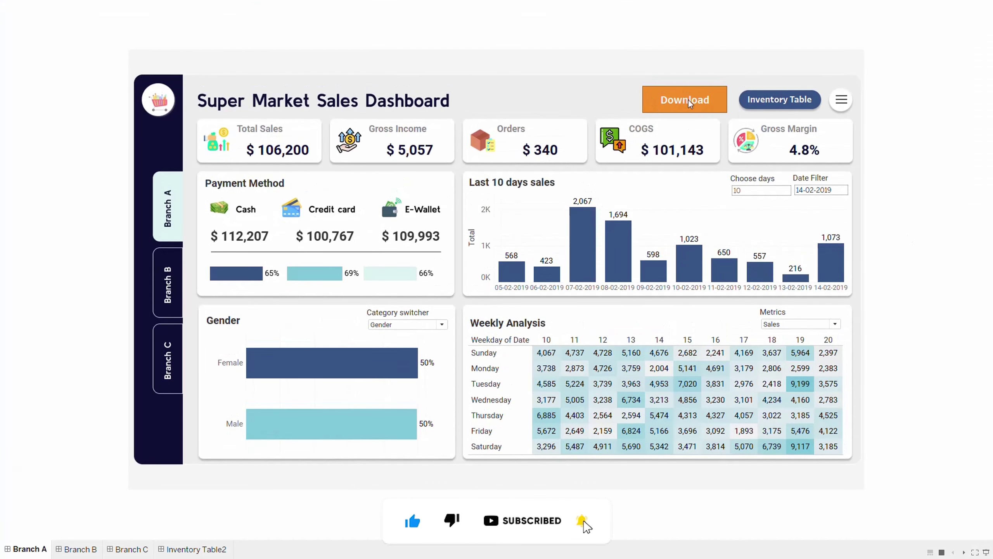
pyautogui.click(688, 100)
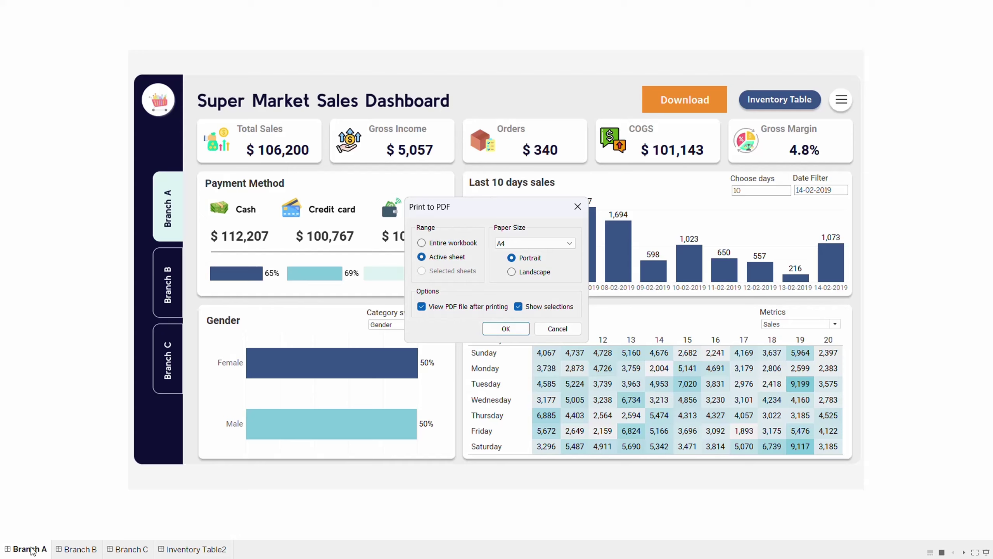
pyautogui.click(449, 244)
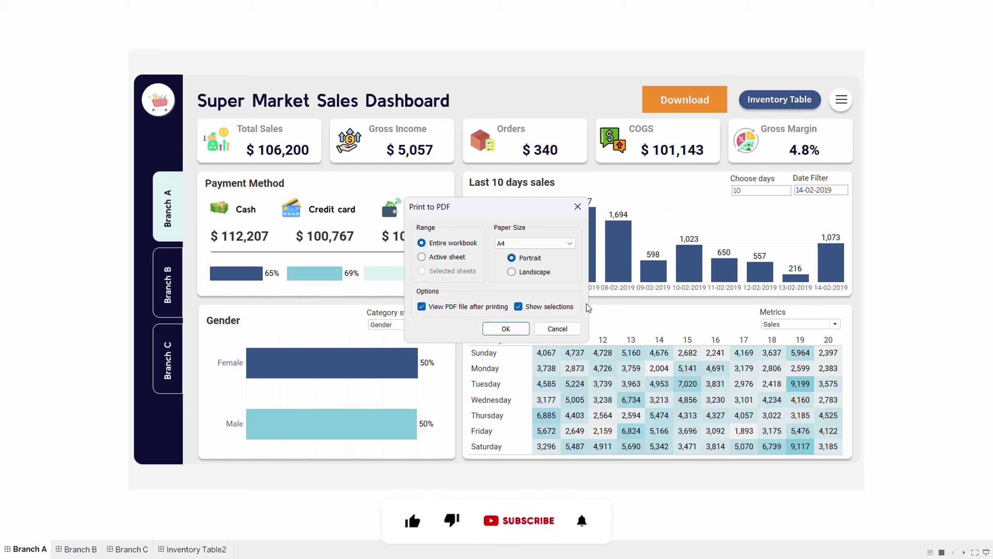
pyautogui.click(505, 328)
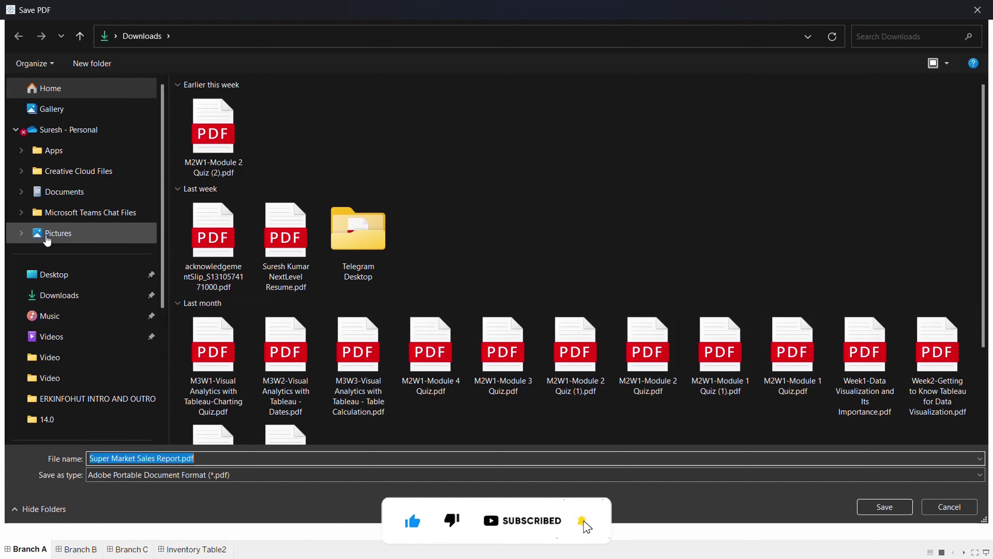
pyautogui.click(884, 506)
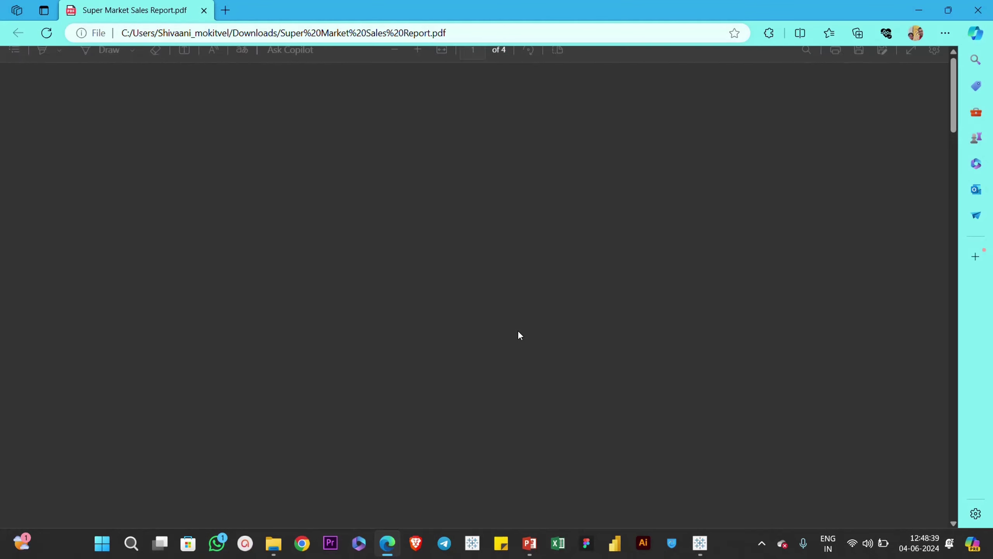
# Step: Look through the exported PDF's pages to check the branch dashboards and the inventory table
pyautogui.scroll(-10, 505, 223)
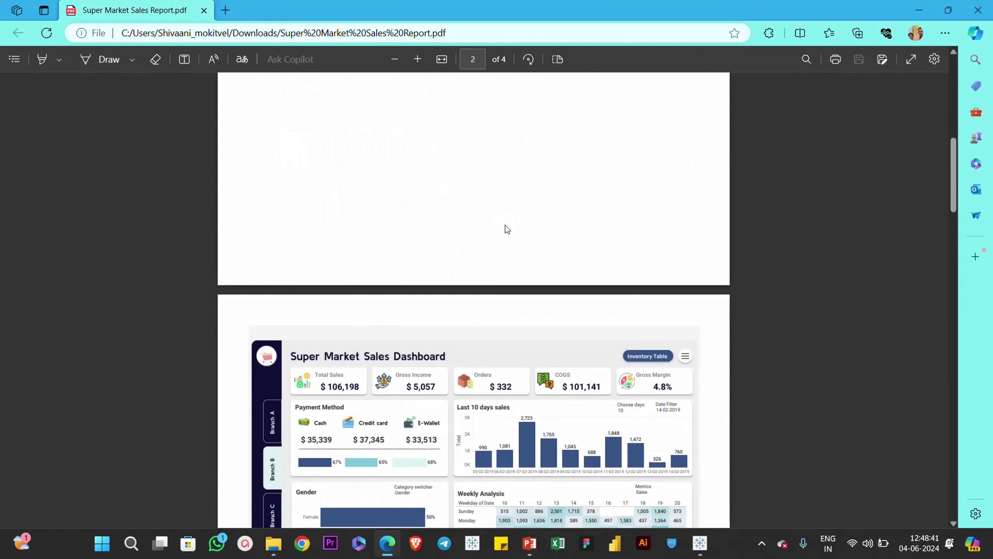
pyautogui.scroll(-10, 518, 255)
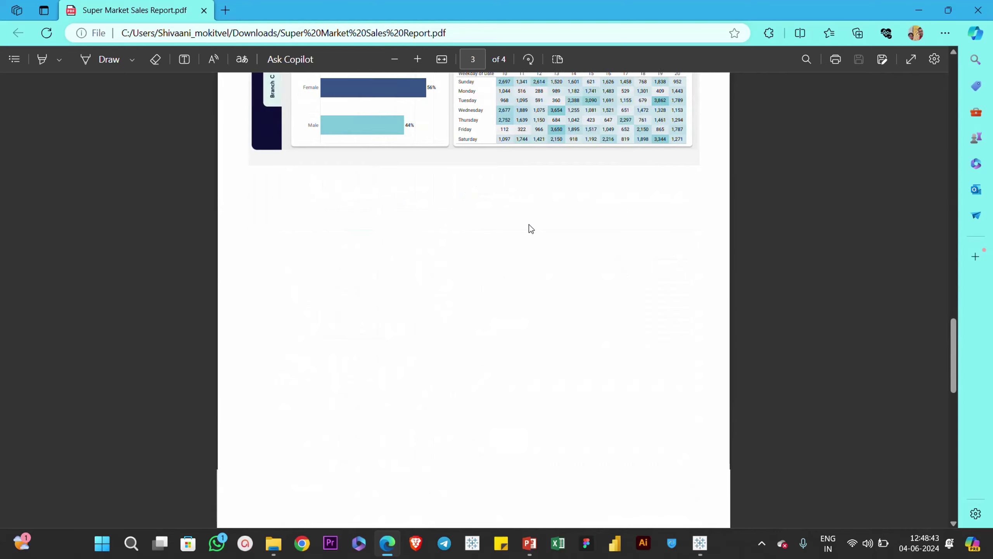
pyautogui.scroll(15, 526, 218)
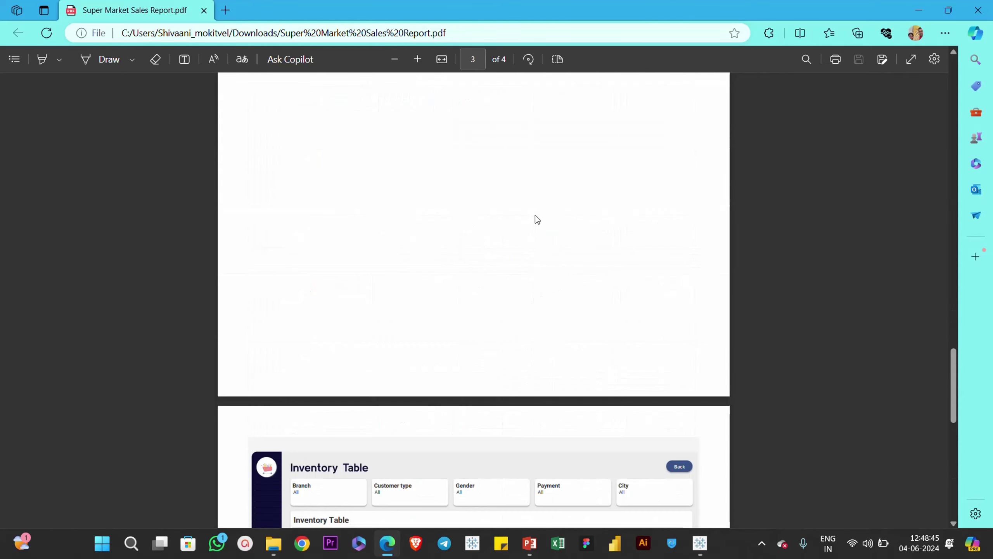
pyautogui.scroll(5, 542, 210)
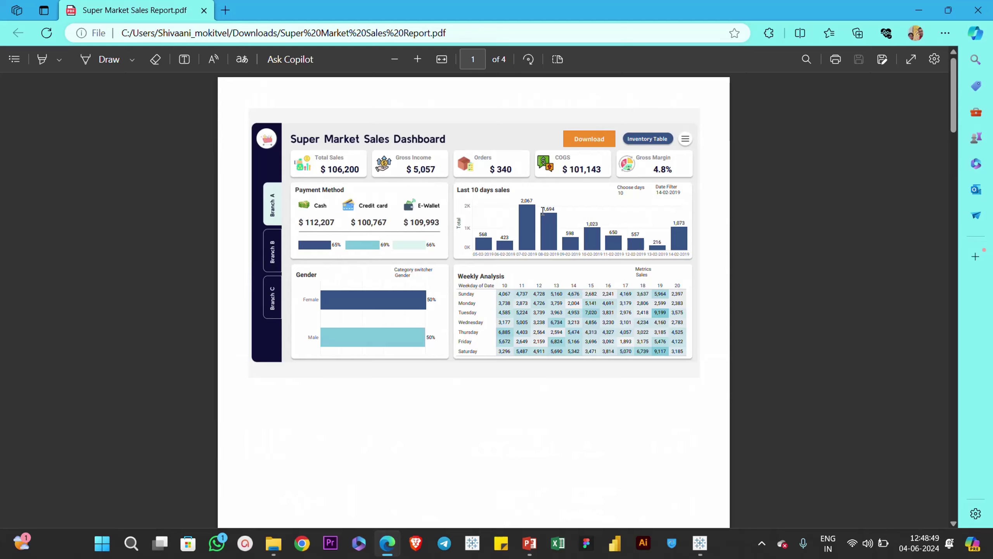
pyautogui.scroll(-10, 543, 211)
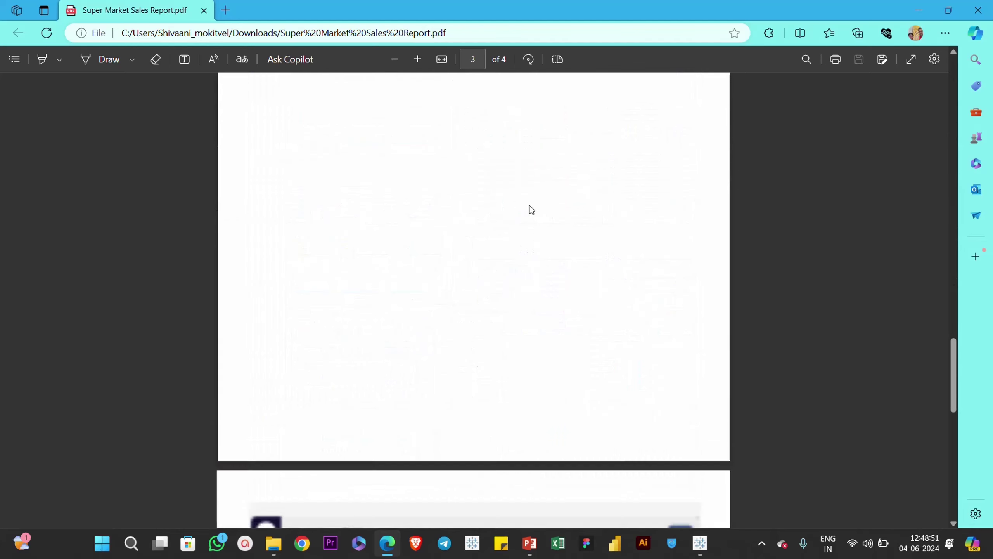
pyautogui.scroll(-5, 532, 210)
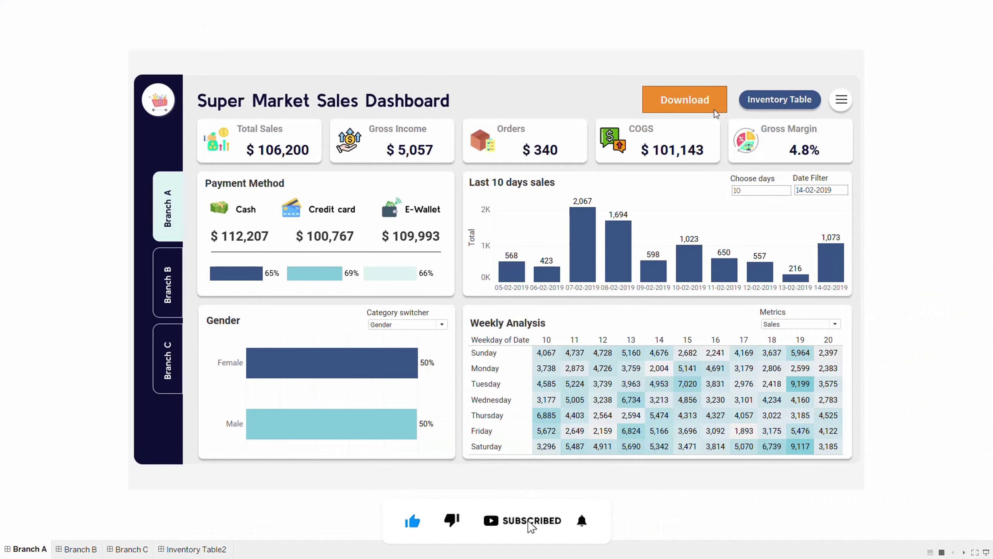
# Step: Leave the full-screen presentation and set the dashboard's download button to export as Image
pyautogui.press('Escape')
pyautogui.click(703, 107)
pyautogui.rightClick(704, 109)
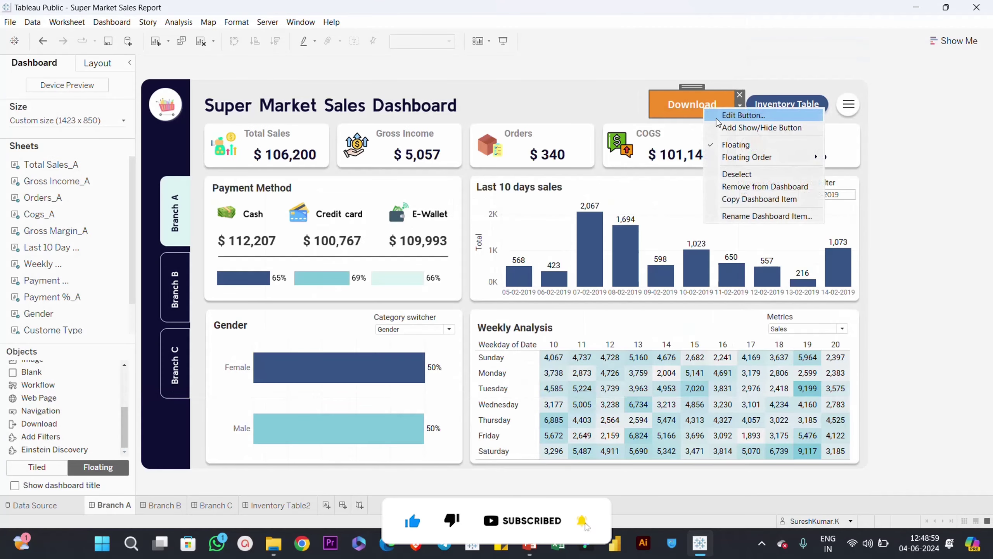
pyautogui.click(716, 116)
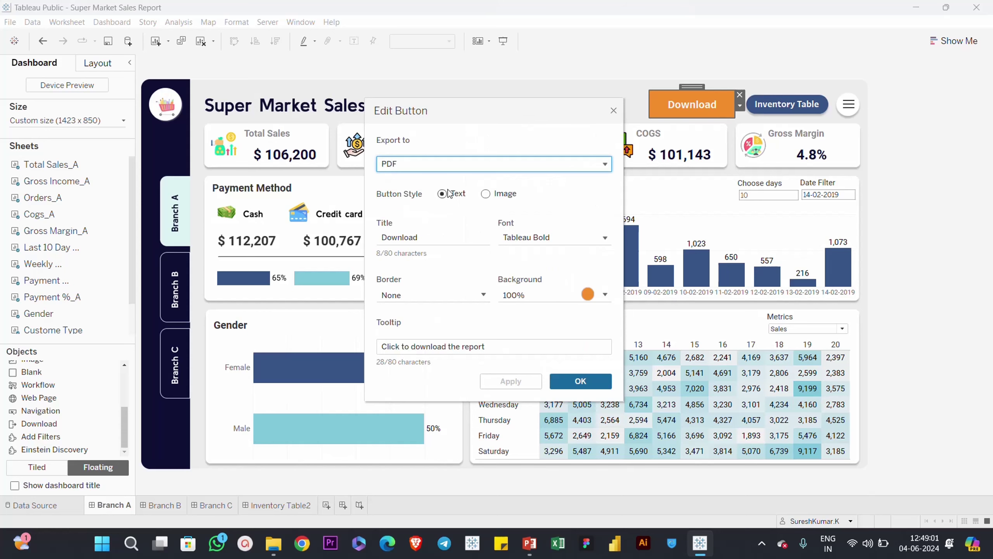
pyautogui.click(430, 167)
pyautogui.click(418, 195)
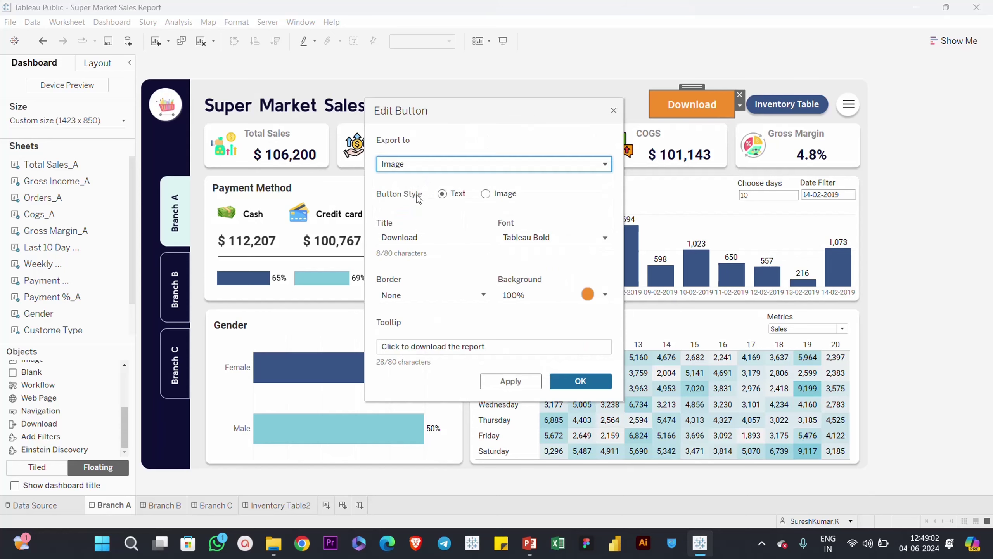
pyautogui.click(528, 382)
pyautogui.click(580, 385)
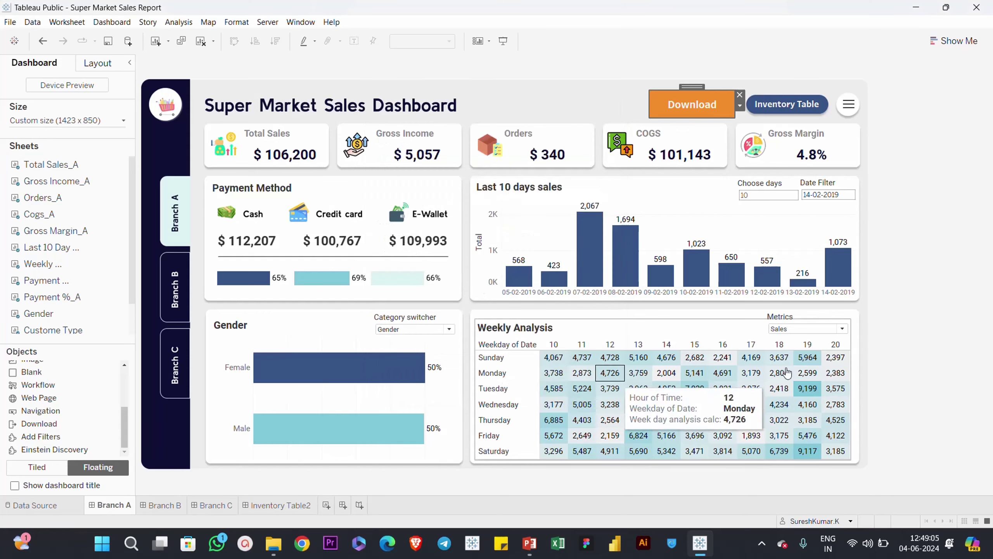
# Step: Present the dashboard full screen and export it through the download button as Branch A.png in Downloads
pyautogui.click(503, 41)
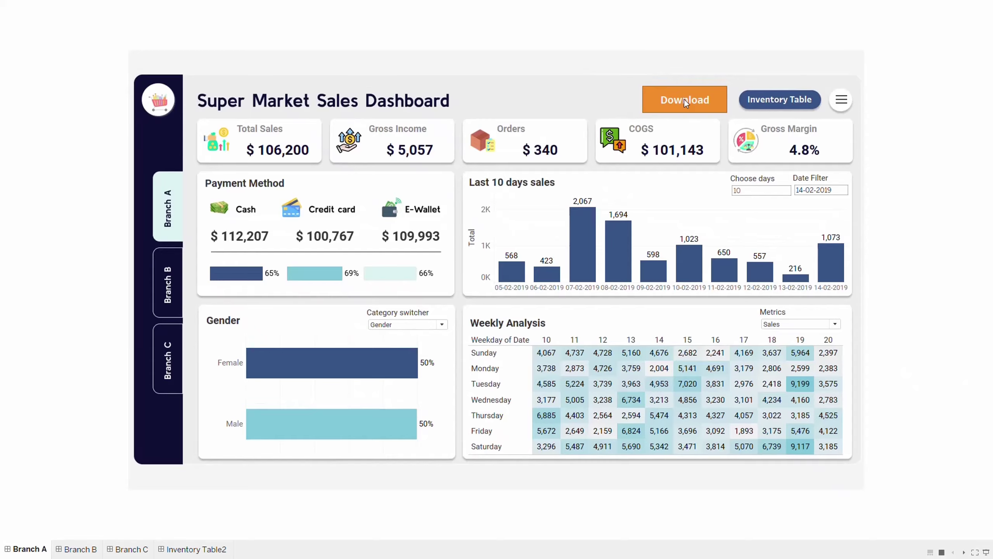
pyautogui.click(684, 99)
pyautogui.click(66, 301)
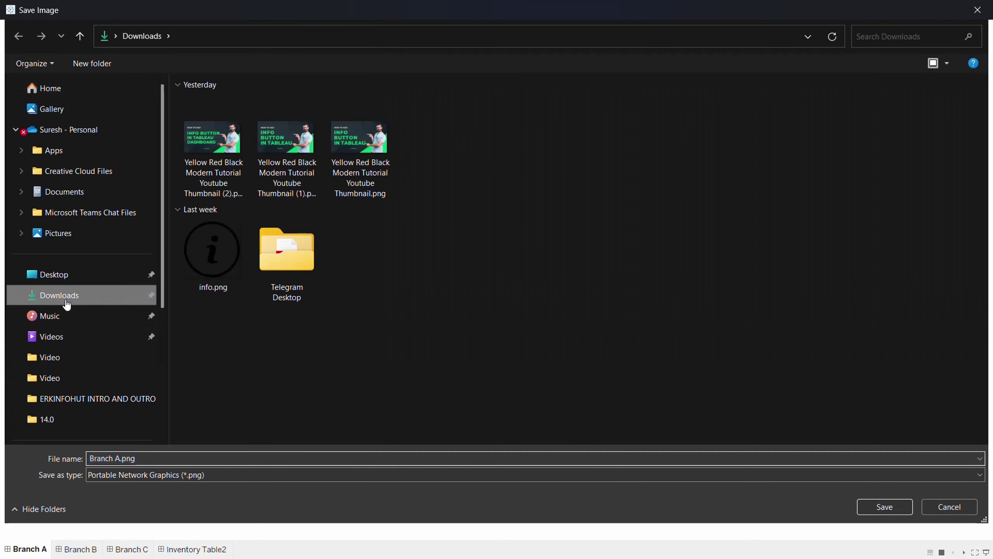
pyautogui.click(885, 507)
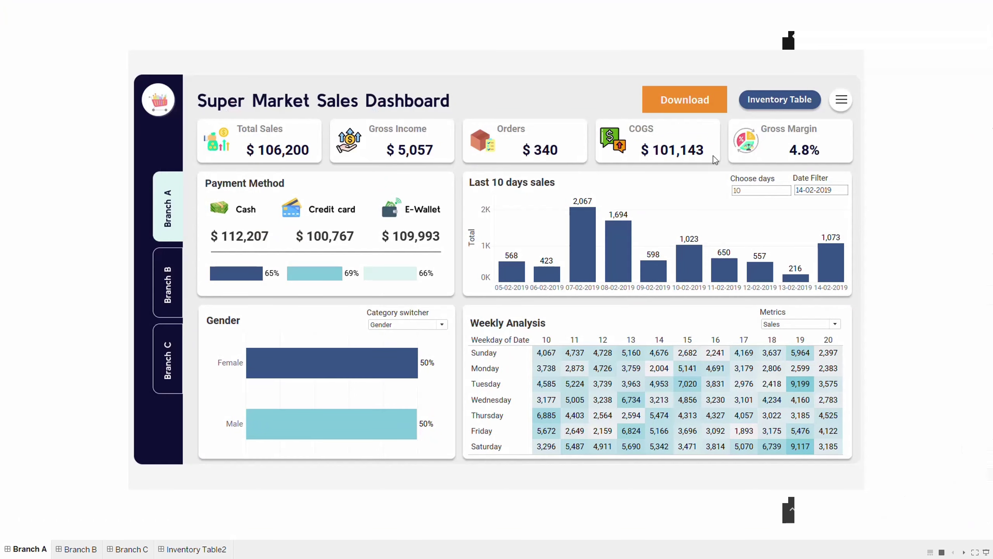
# Step: Open Branch A.png from the Downloads folder to check the exported dashboard image, and close the image and the folder
pyautogui.moveTo(625, 259)
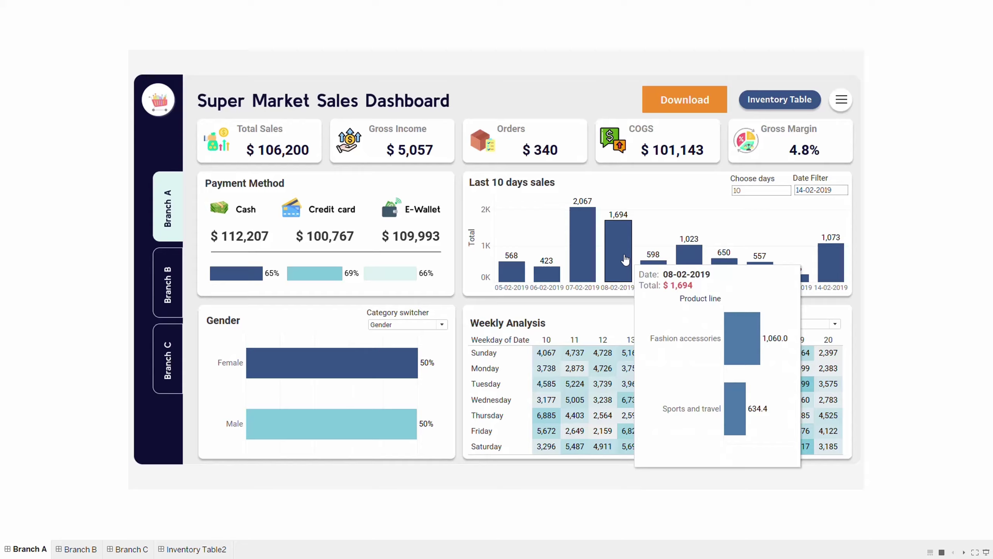
pyautogui.press('super+e')
pyautogui.click(80, 319)
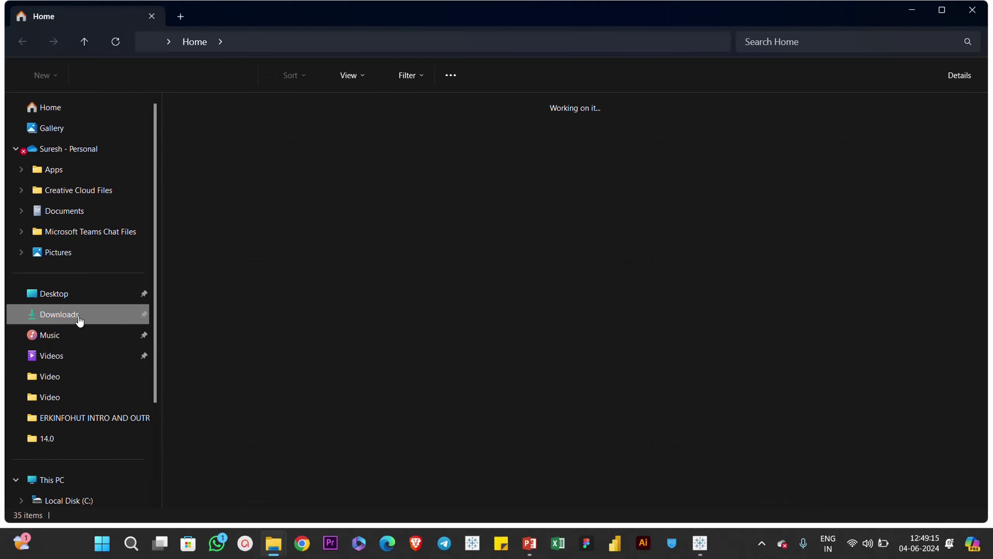
pyautogui.click(175, 172)
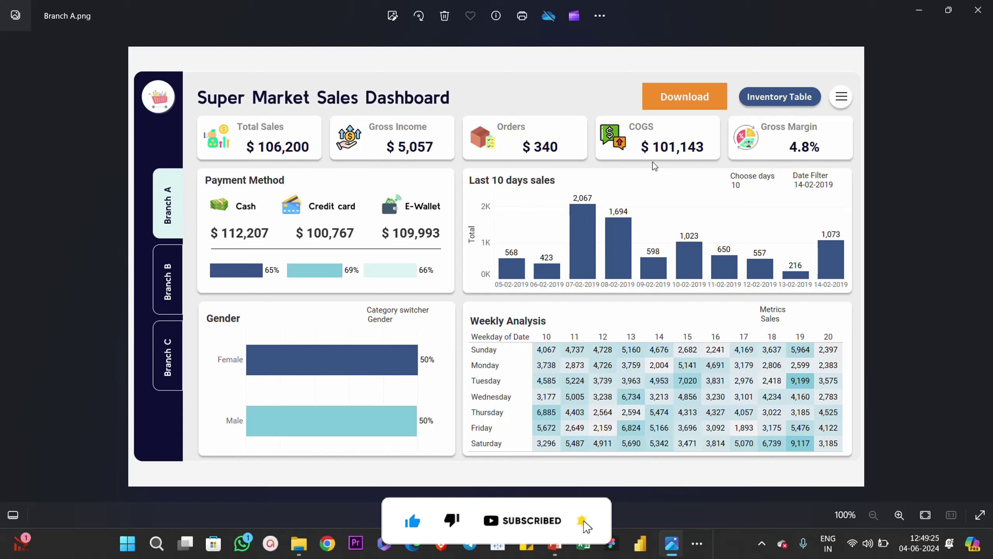
pyautogui.hotkey('alt', 'F4')
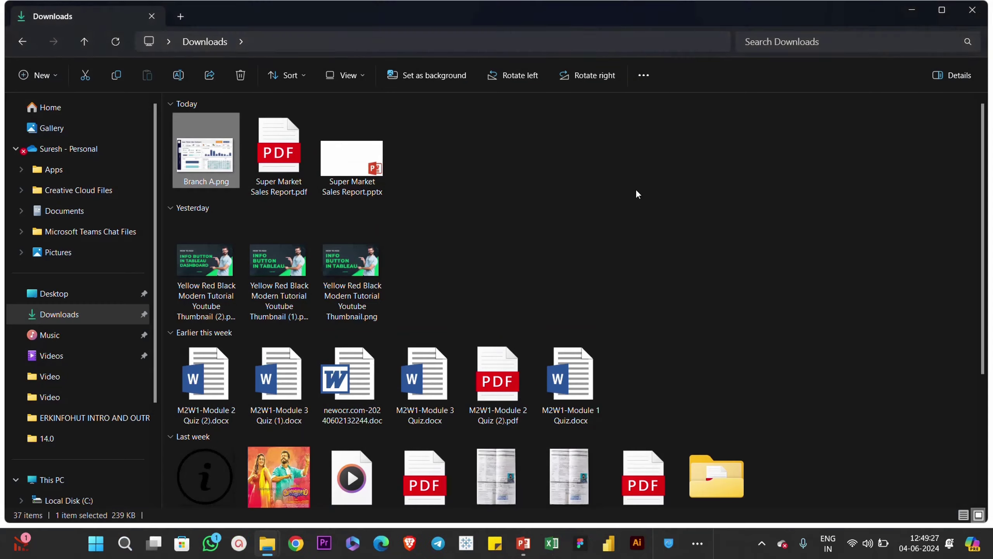
pyautogui.click(976, 17)
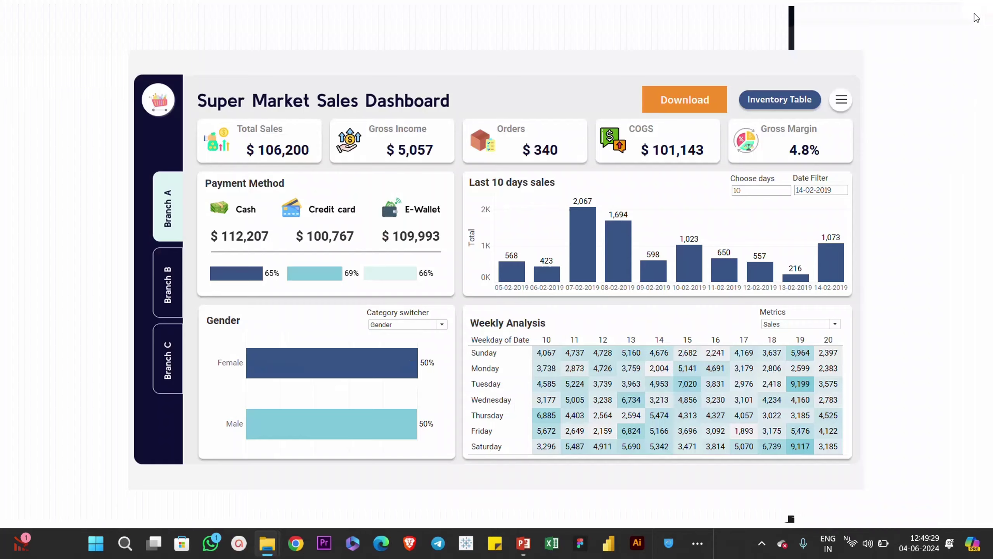
# Step: Return to the dashboard's editing view, set the download button's export format to Crosstab, and deselect the button
pyautogui.press('Escape')
pyautogui.click(697, 109)
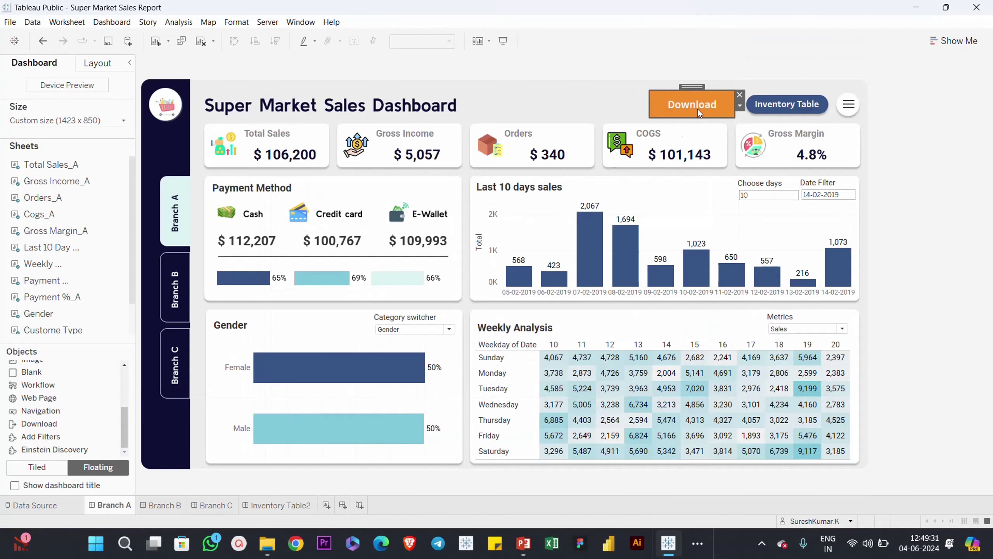
pyautogui.rightClick(697, 109)
pyautogui.click(718, 117)
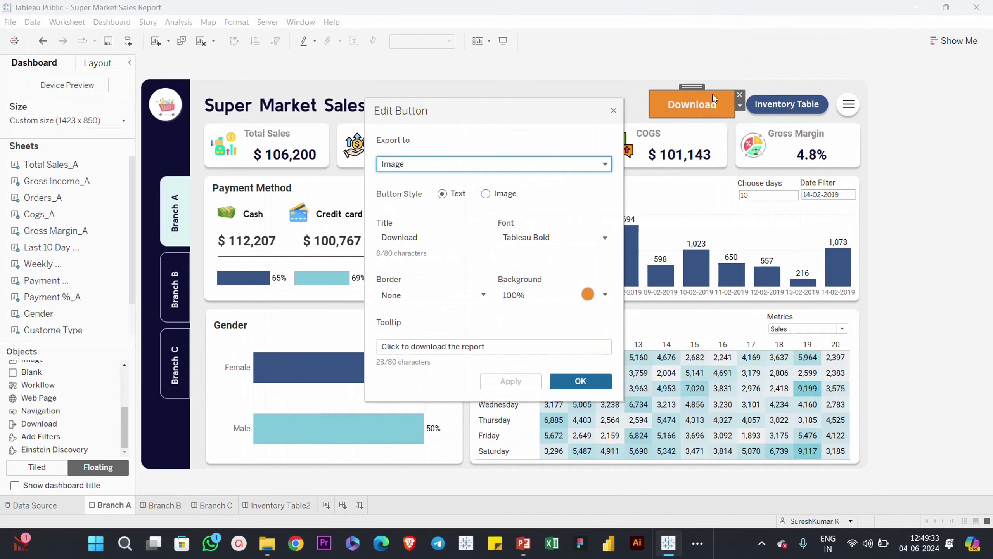
pyautogui.click(399, 173)
pyautogui.click(405, 182)
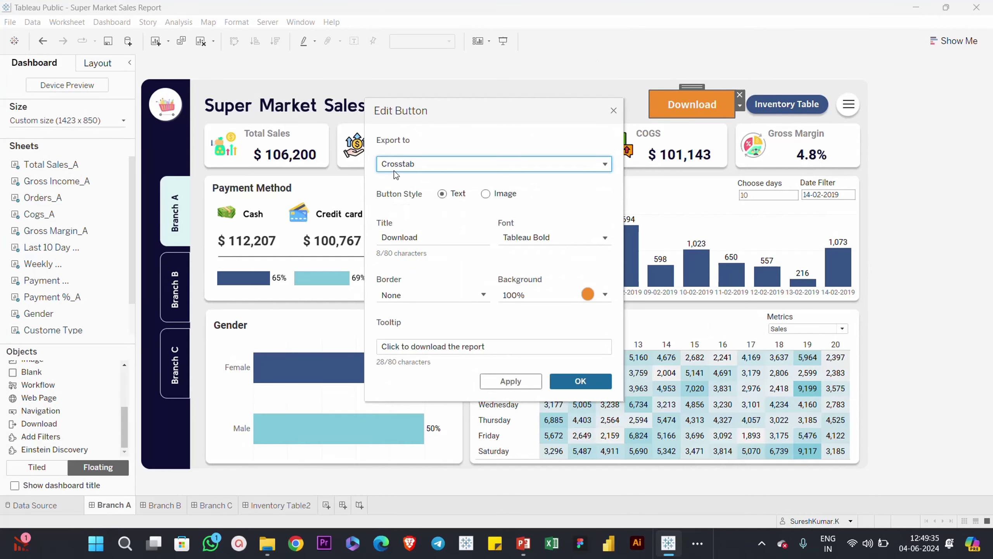
pyautogui.click(510, 381)
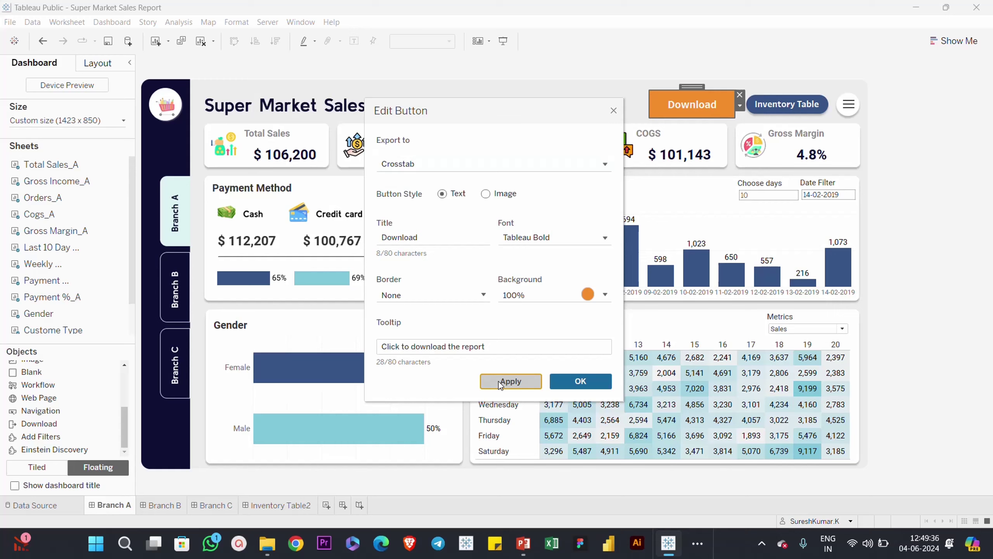
pyautogui.click(583, 387)
pyautogui.click(969, 317)
# Step: Try the crosstab download button with the dashboard presented full screen, and check the Downloads folder for an exported file
pyautogui.press('F7')
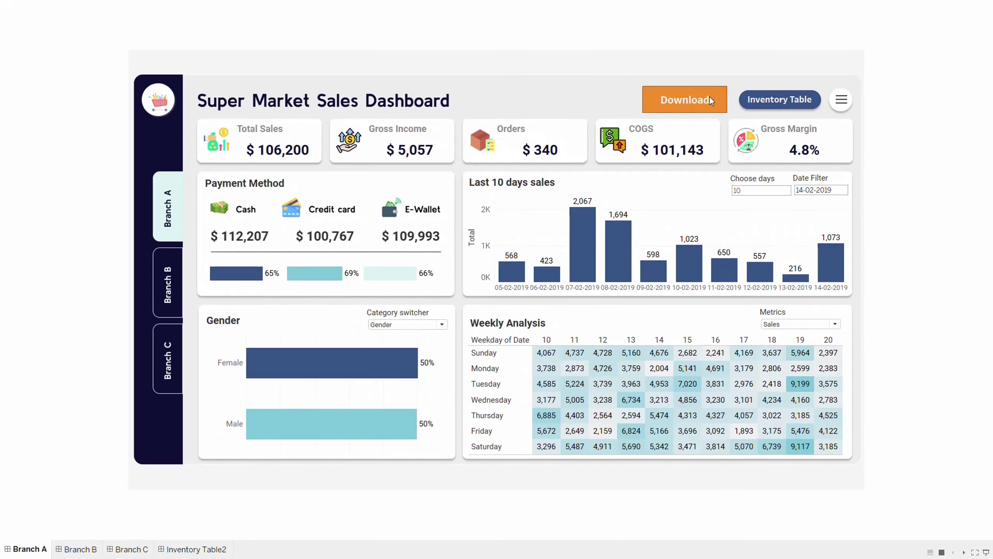
pyautogui.rightClick(697, 96)
pyautogui.press('Escape')
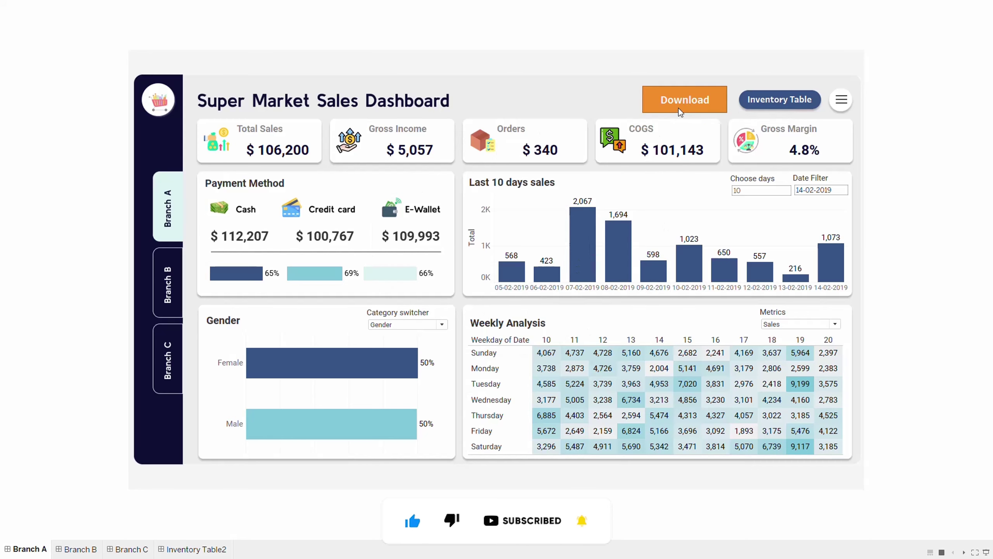
pyautogui.press('Escape')
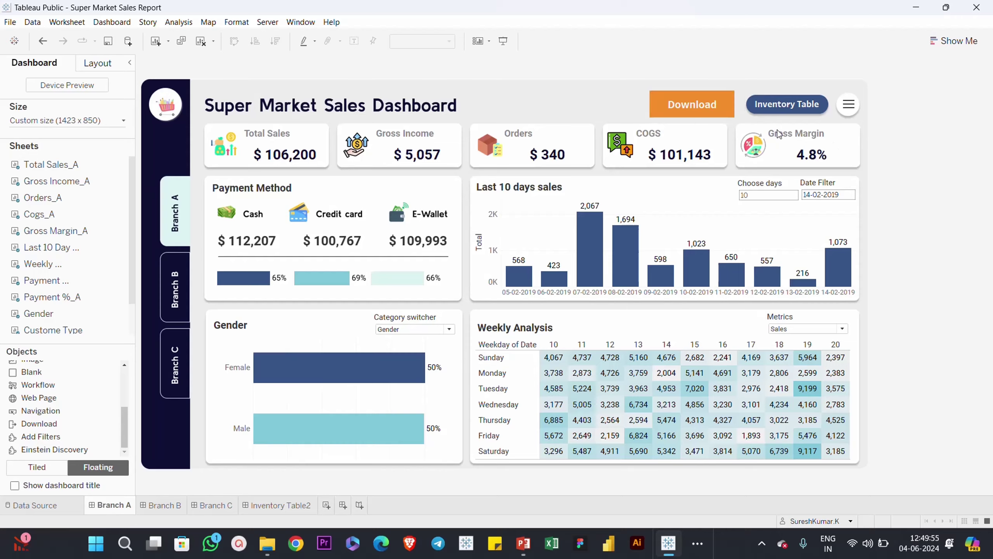
pyautogui.moveTo(267, 543)
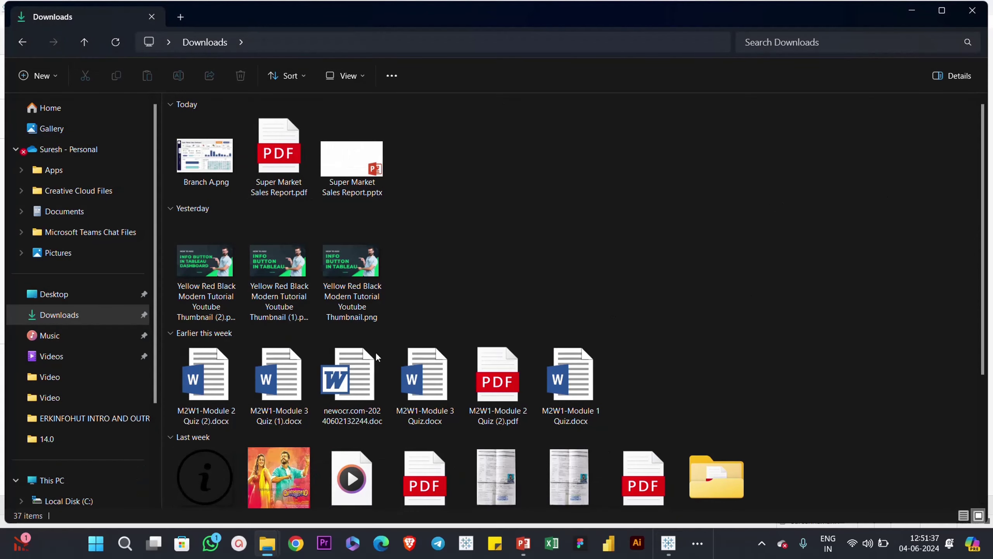
pyautogui.hotkey('alt', 'Tab')
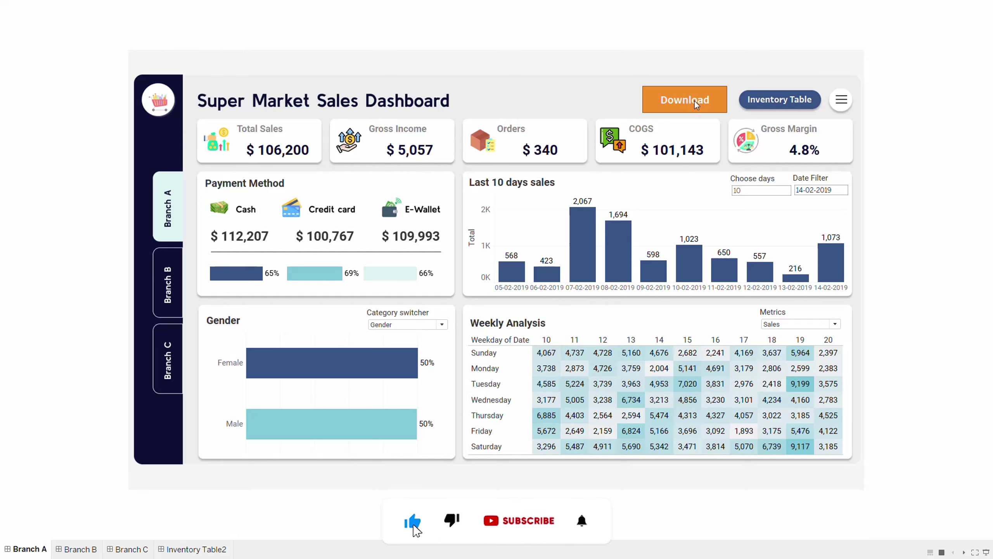
pyautogui.press('Escape')
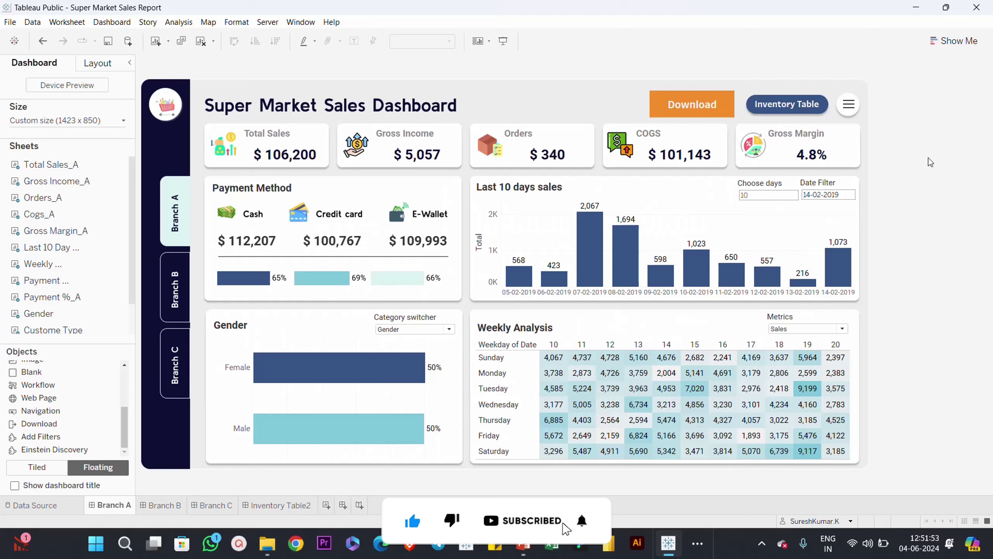
# Step: Review the export formats and other settings offered for the download button, and close its settings without changing anything
pyautogui.click(697, 543)
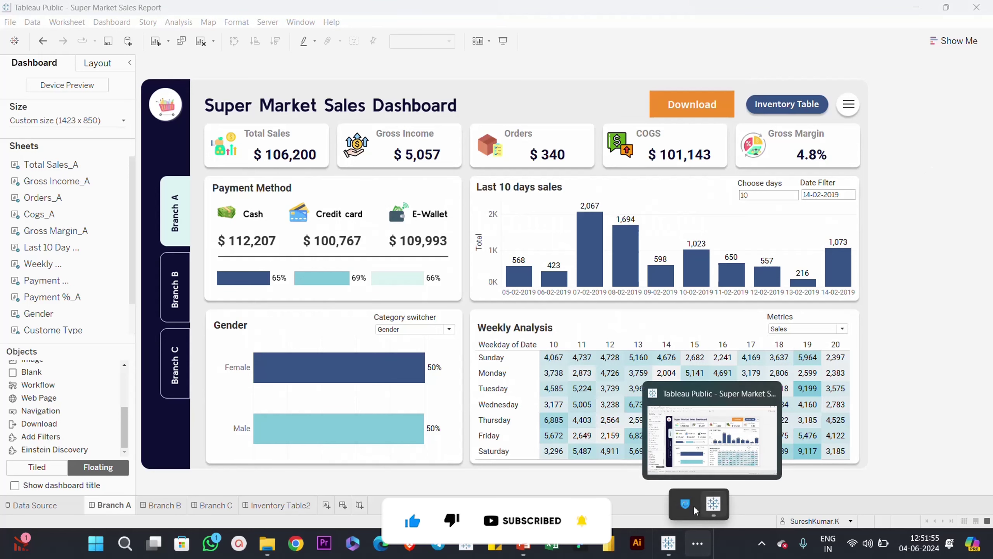
pyautogui.click(890, 330)
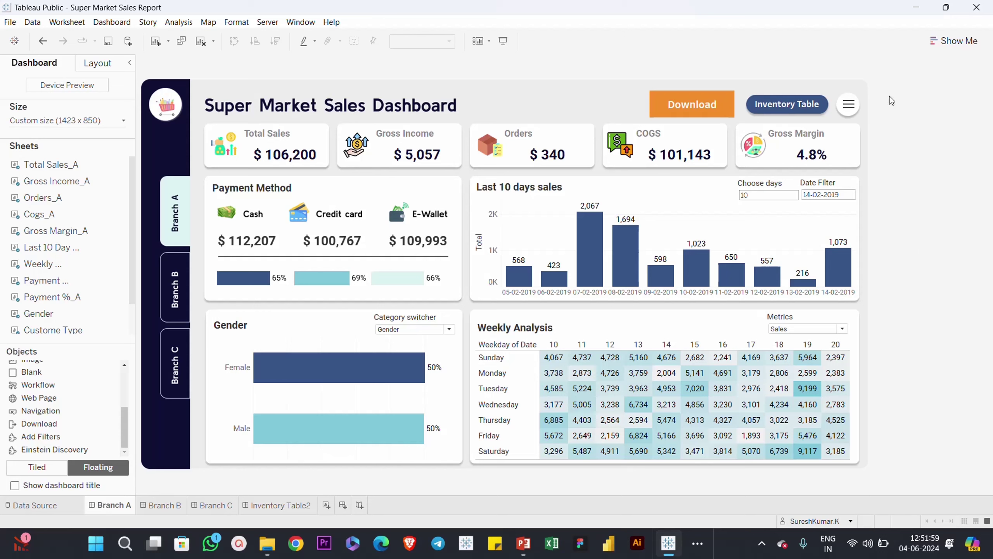
pyautogui.click(703, 101)
pyautogui.rightClick(703, 101)
pyautogui.click(726, 106)
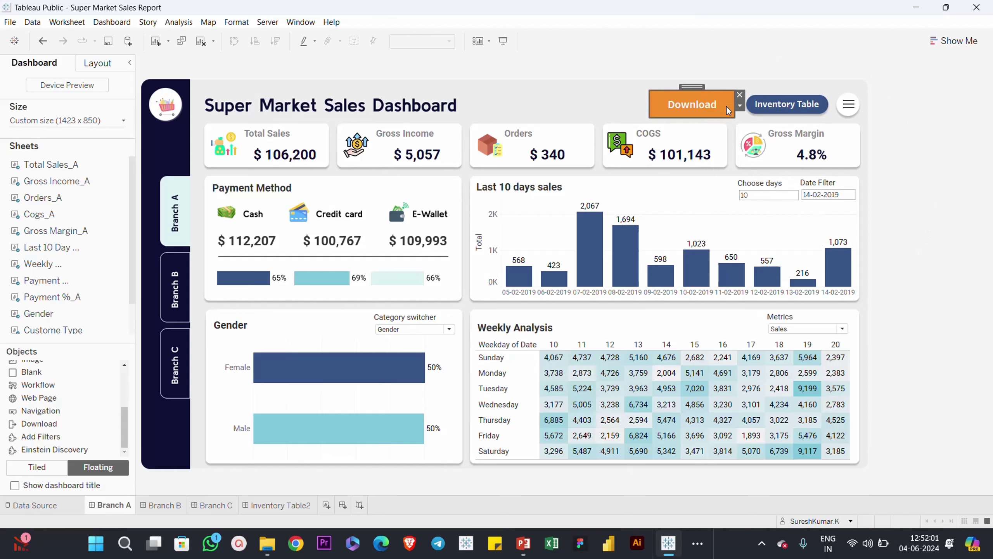
pyautogui.click(448, 171)
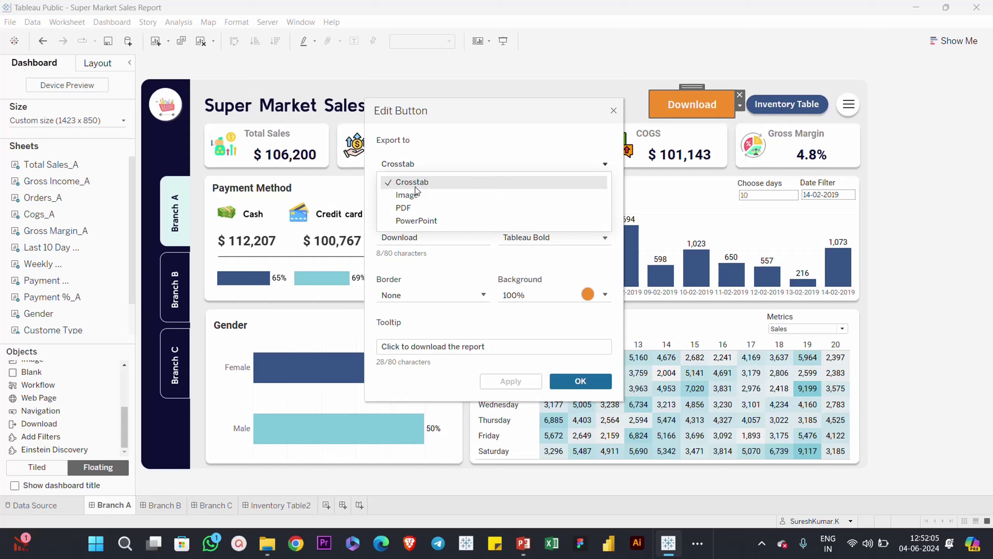
pyautogui.click(473, 147)
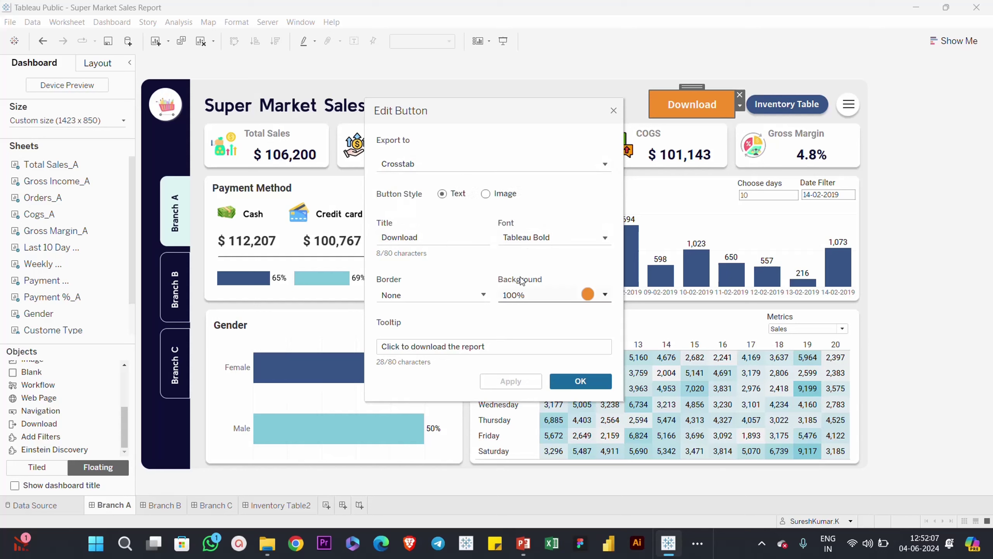
pyautogui.click(581, 345)
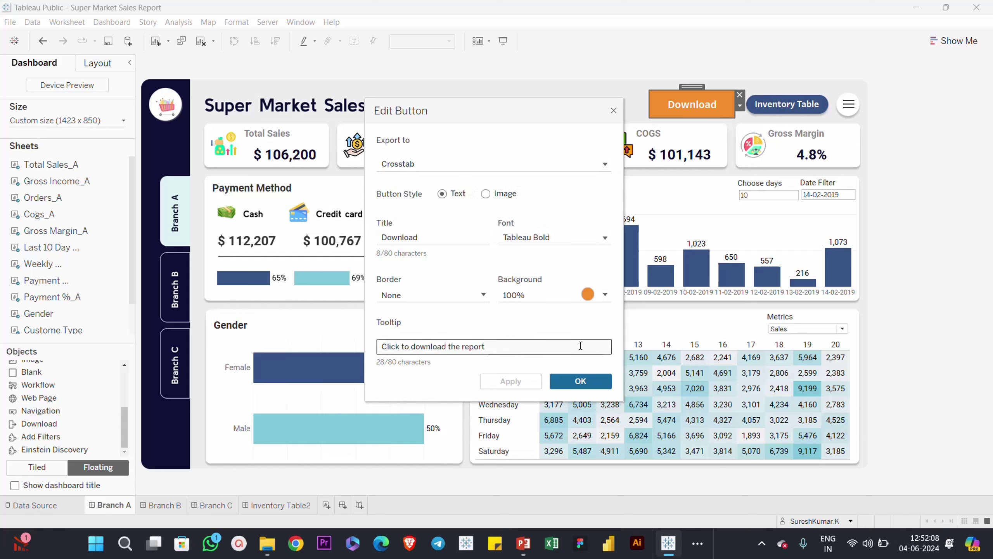
pyautogui.click(402, 164)
pyautogui.click(490, 140)
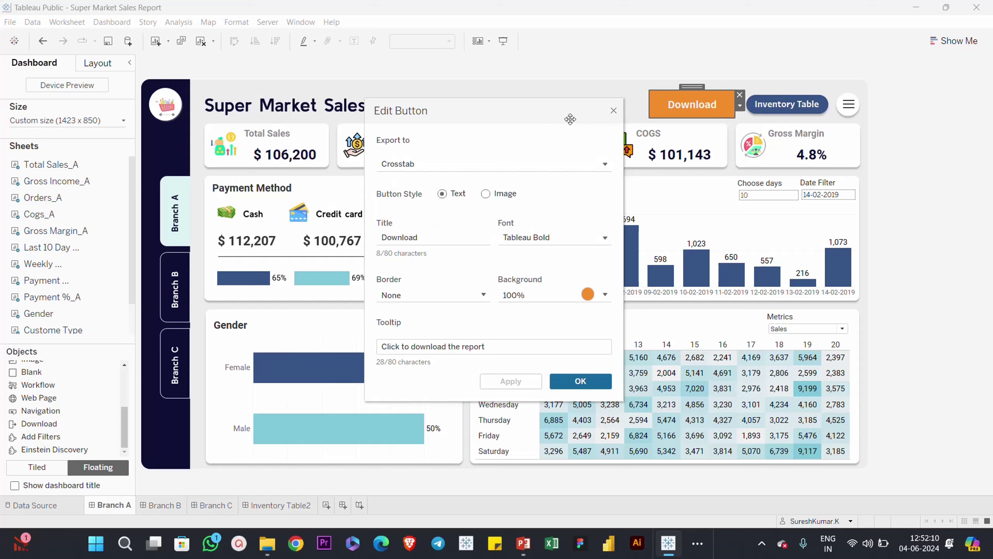
pyautogui.click(613, 110)
# Step: Deselect the download button, preview the dashboard full screen, and return to the editing view
pyautogui.click(896, 168)
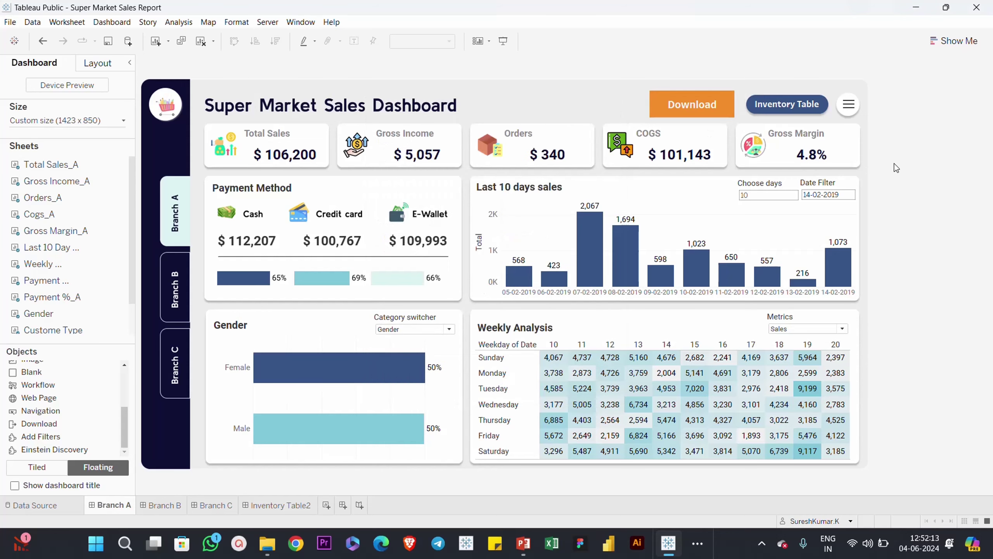
pyautogui.press('F7')
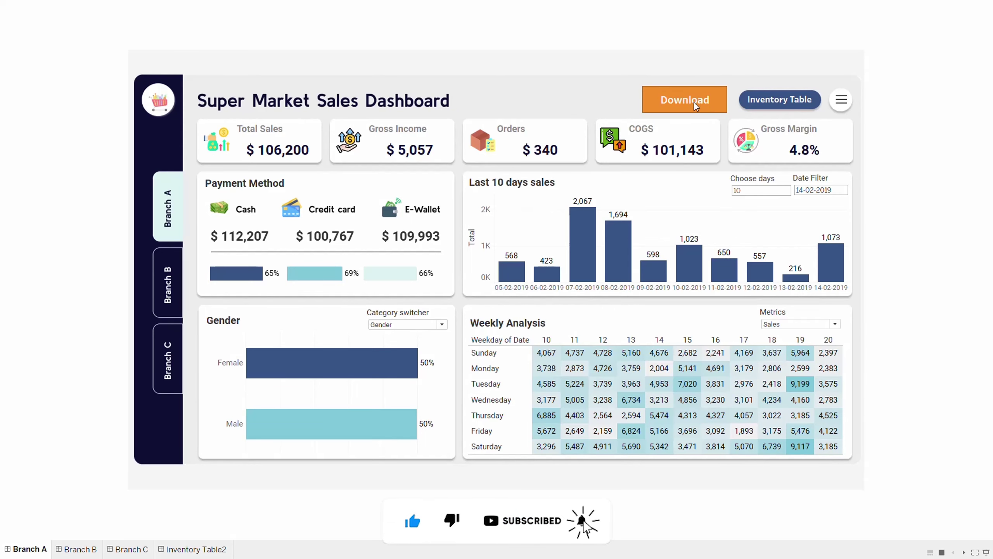
pyautogui.press('Escape')
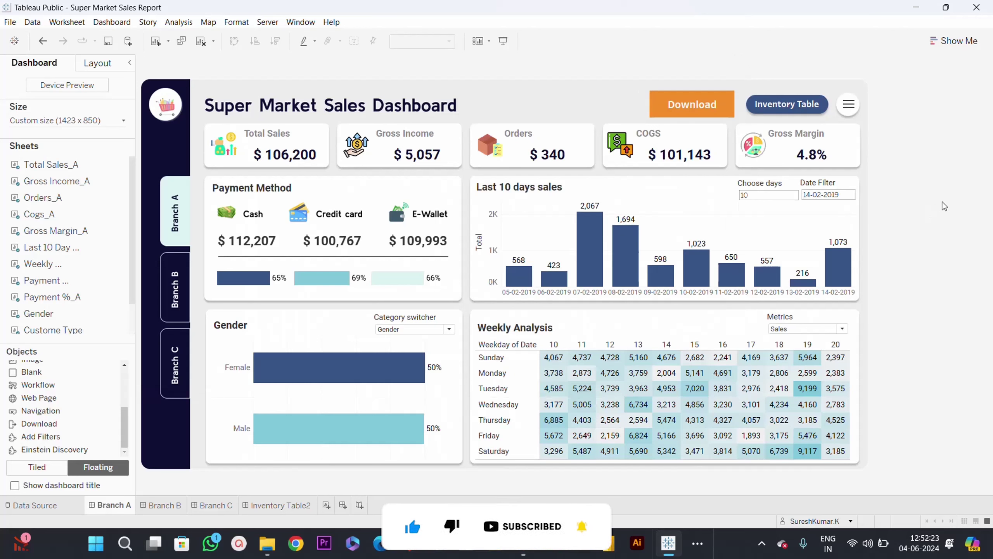